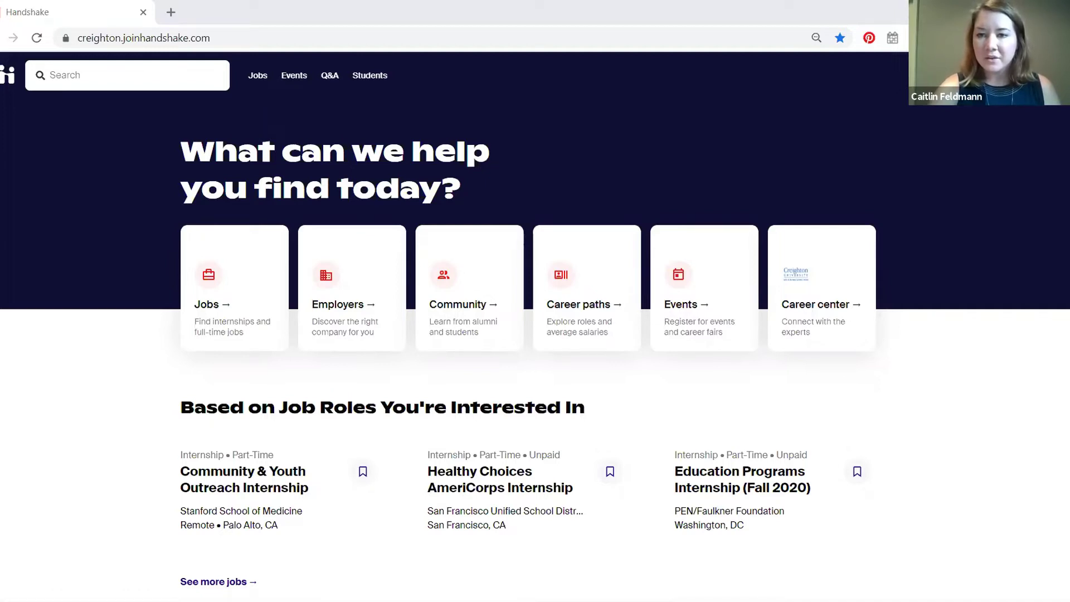
Open the student profile and look through its education, work experience, interests, personal information, skills and documents sections
click(1011, 76)
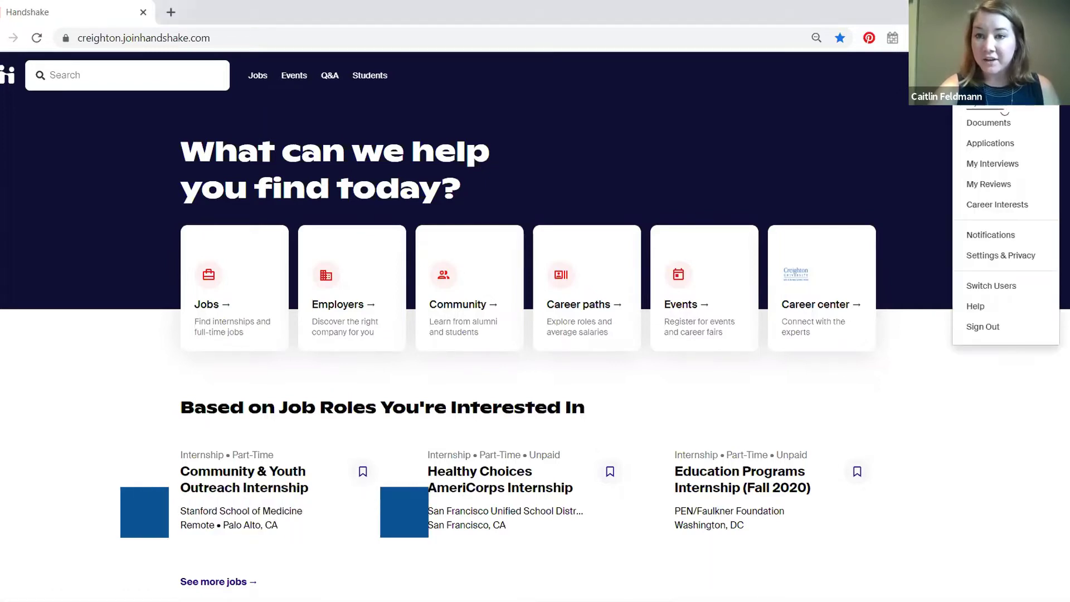
click(995, 104)
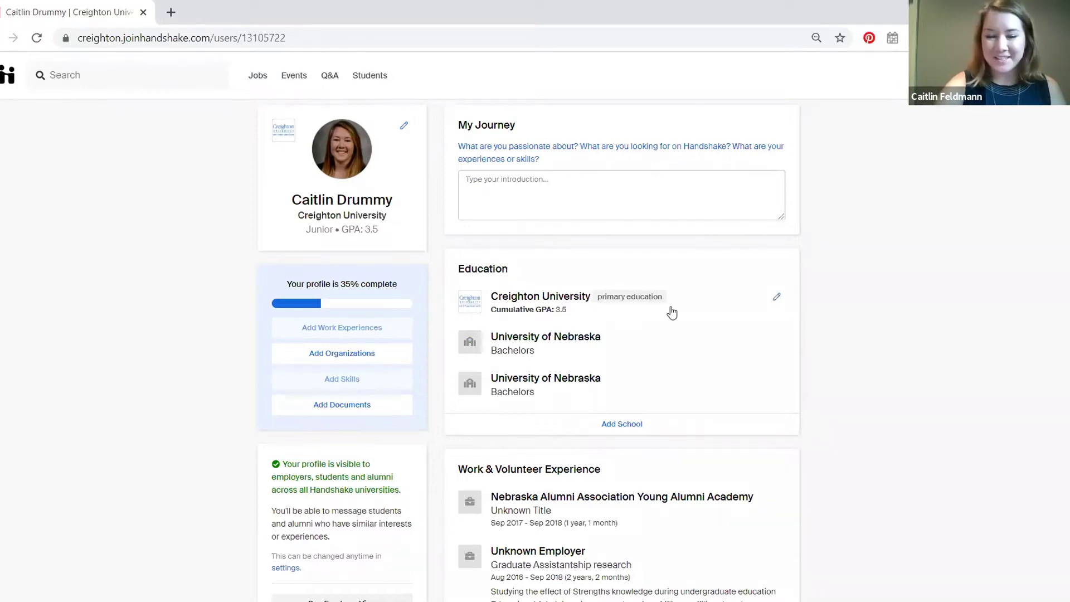
scroll(675, 311, down, 4)
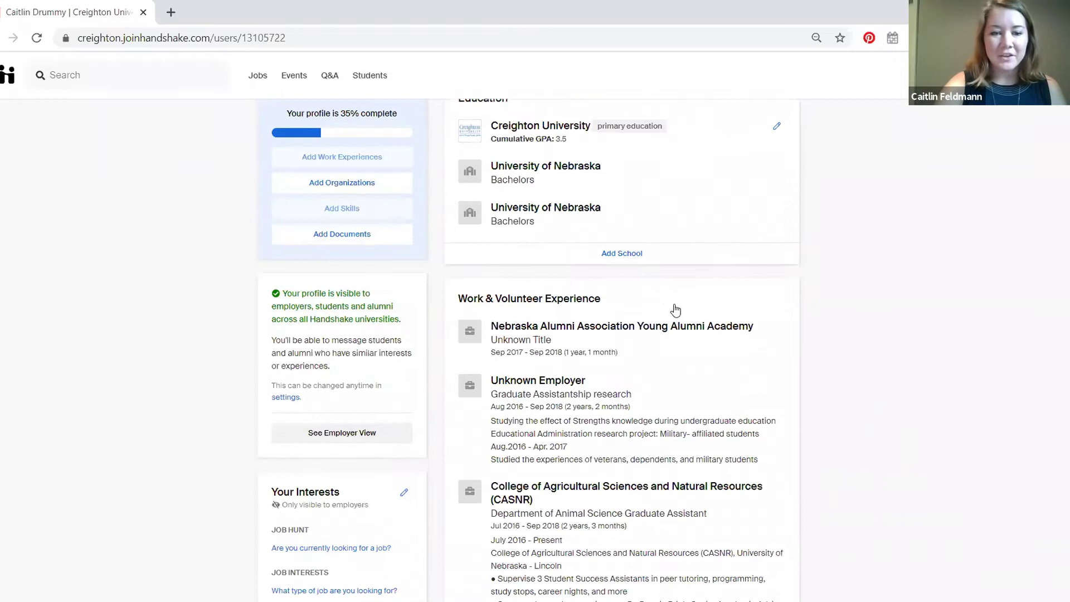
scroll(354, 341, down, 3)
mouse_move(352, 339)
mouse_down()
mouse_move(354, 447)
mouse_move(388, 490)
mouse_up()
scroll(305, 416, down, 3)
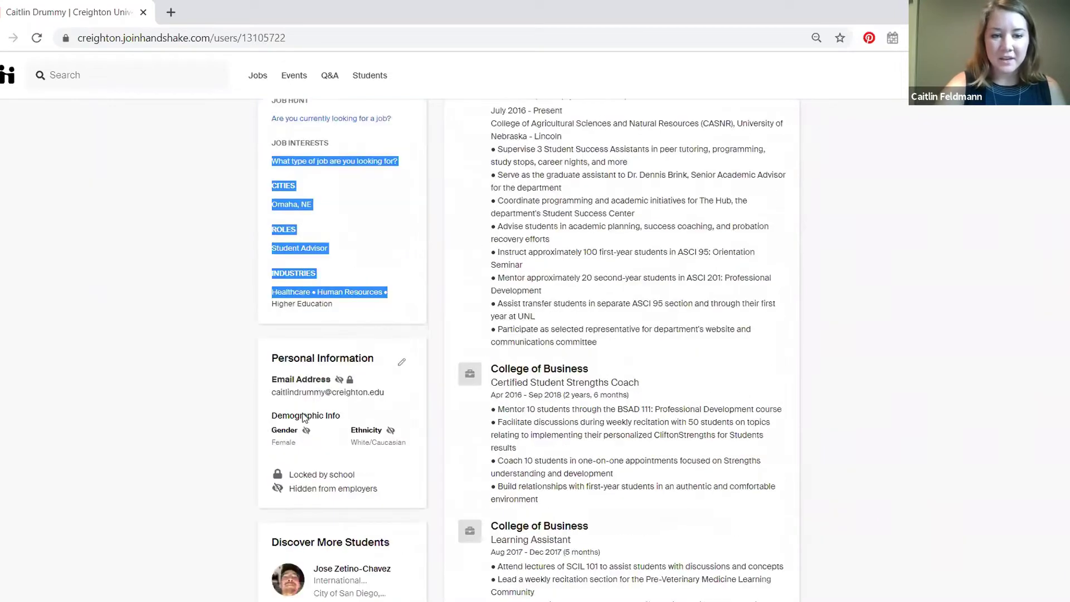
click(319, 390)
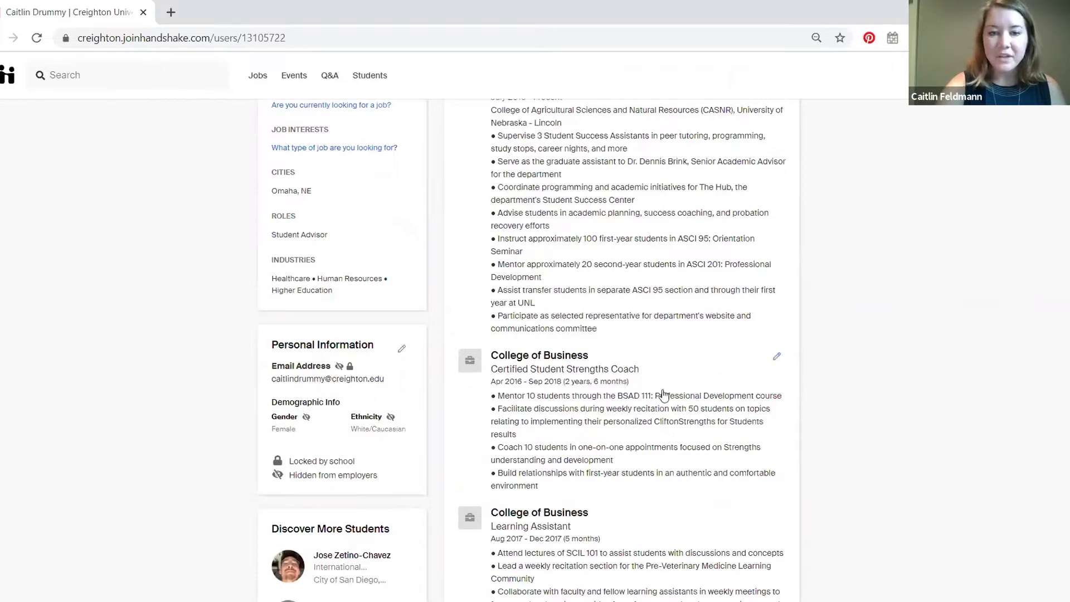
scroll(663, 394, up, 5)
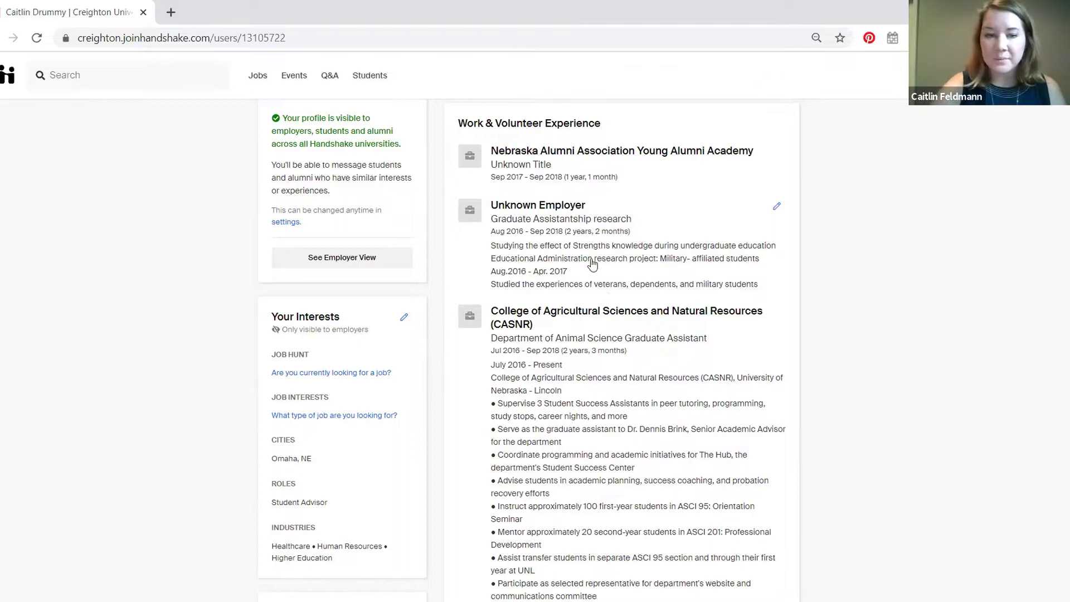
scroll(592, 264, down, 15)
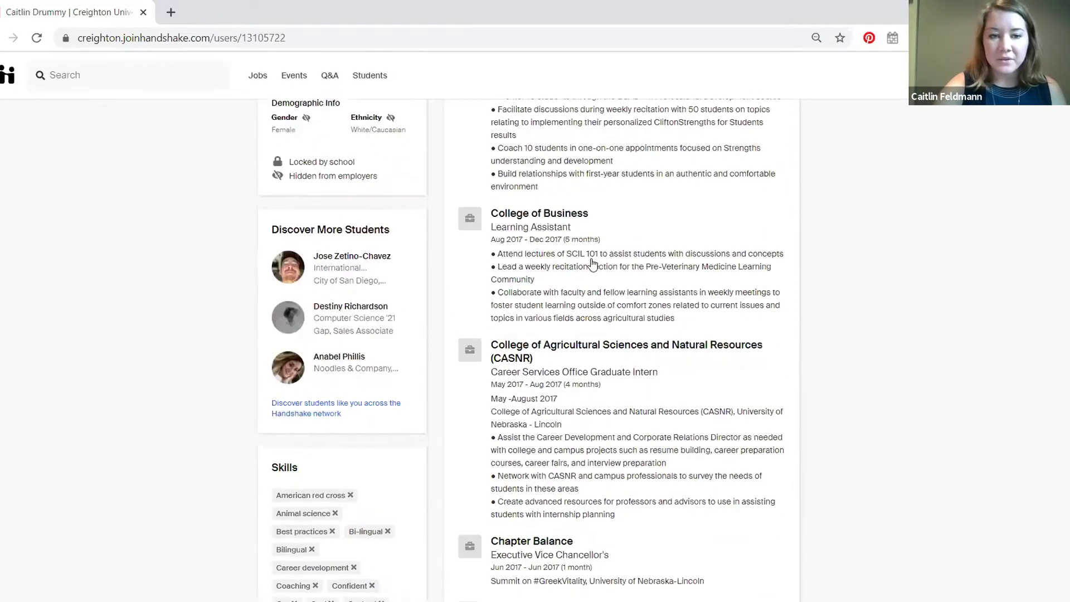
scroll(406, 276, down, 4)
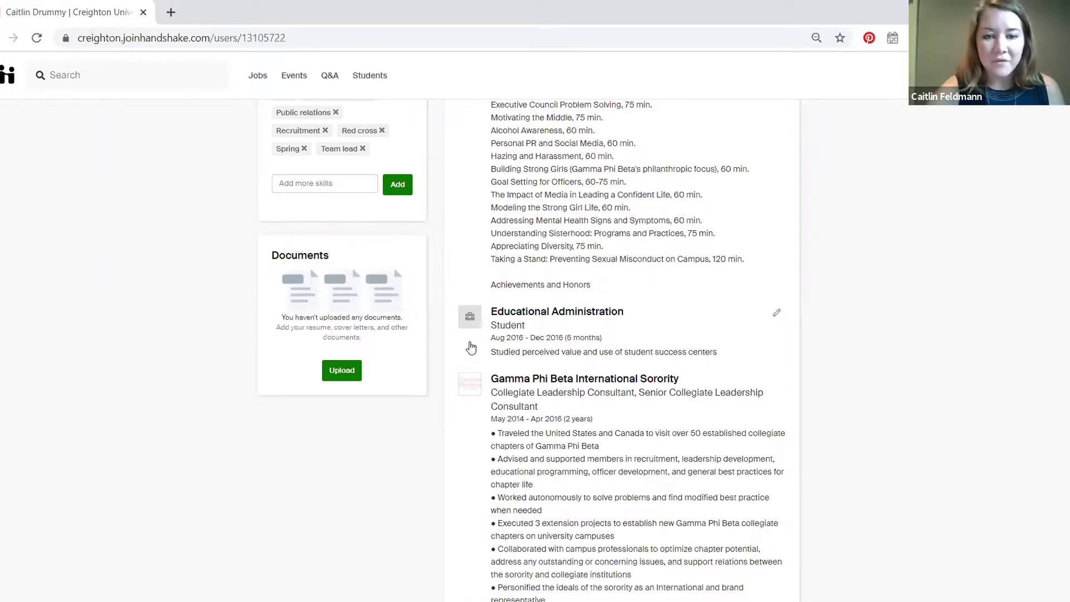
scroll(469, 345, up, 1)
scroll(469, 346, up, 15)
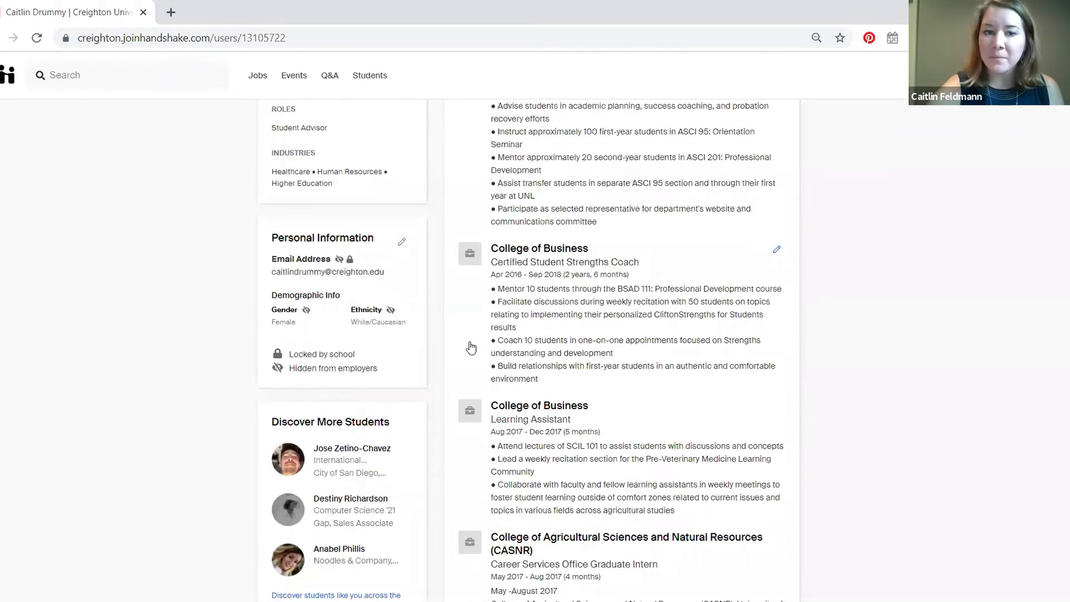
scroll(471, 347, up, 6)
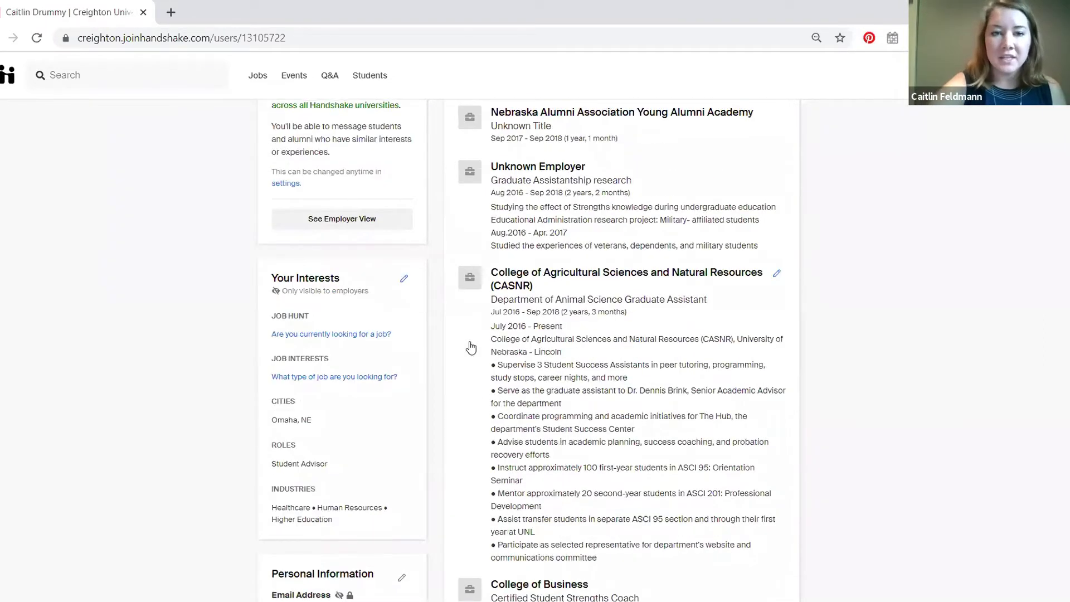
scroll(470, 347, up, 7)
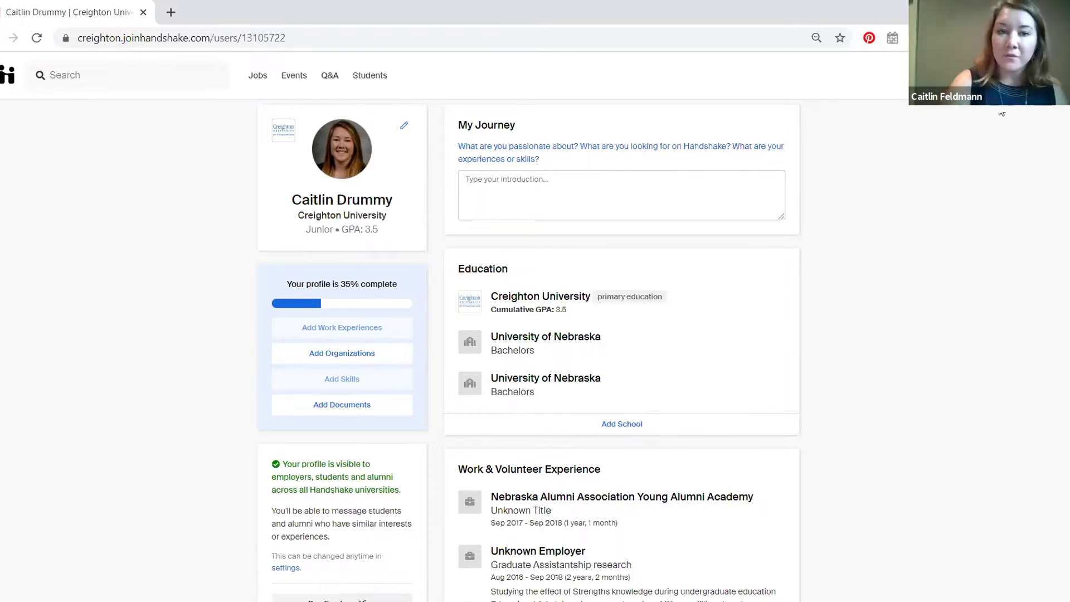
Open the account's settings and privacy page, check the Community profile visibility and work authorization answers, and save the update
click(1037, 75)
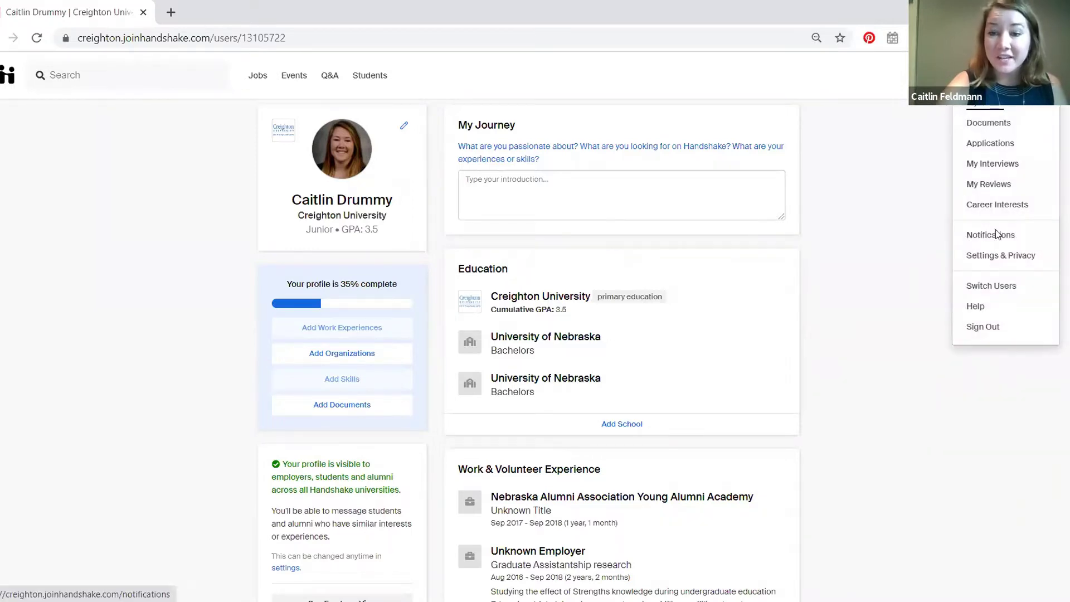
click(995, 256)
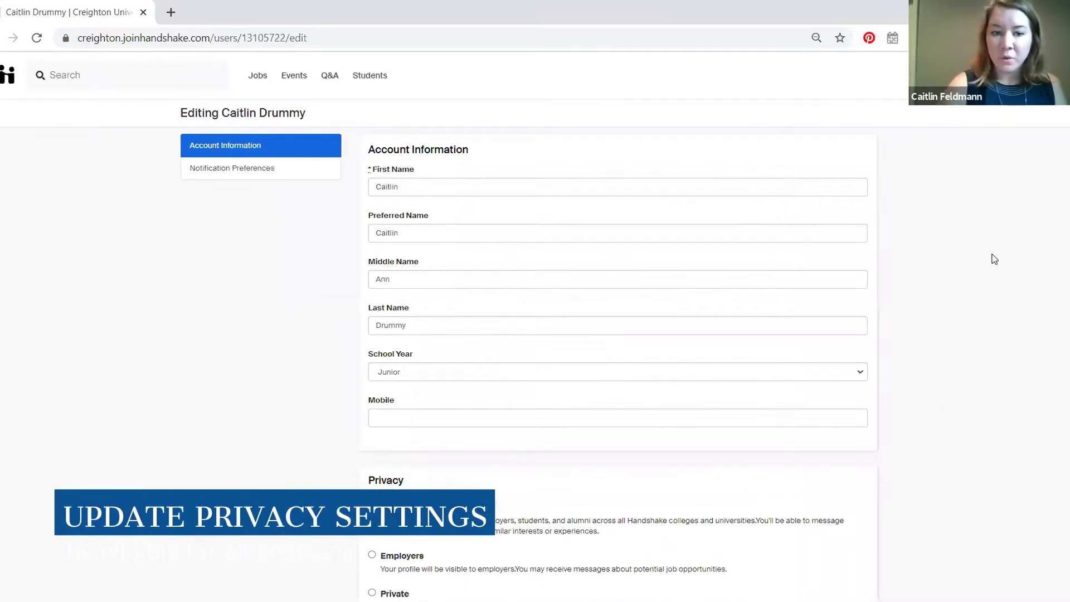
scroll(995, 259, down, 4)
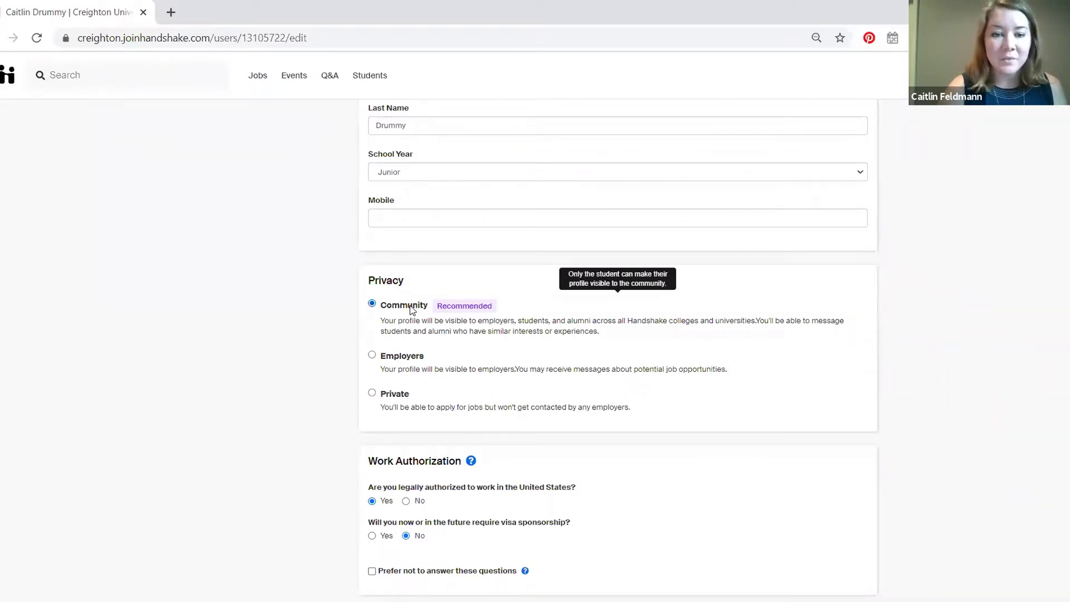
scroll(413, 311, down, 3)
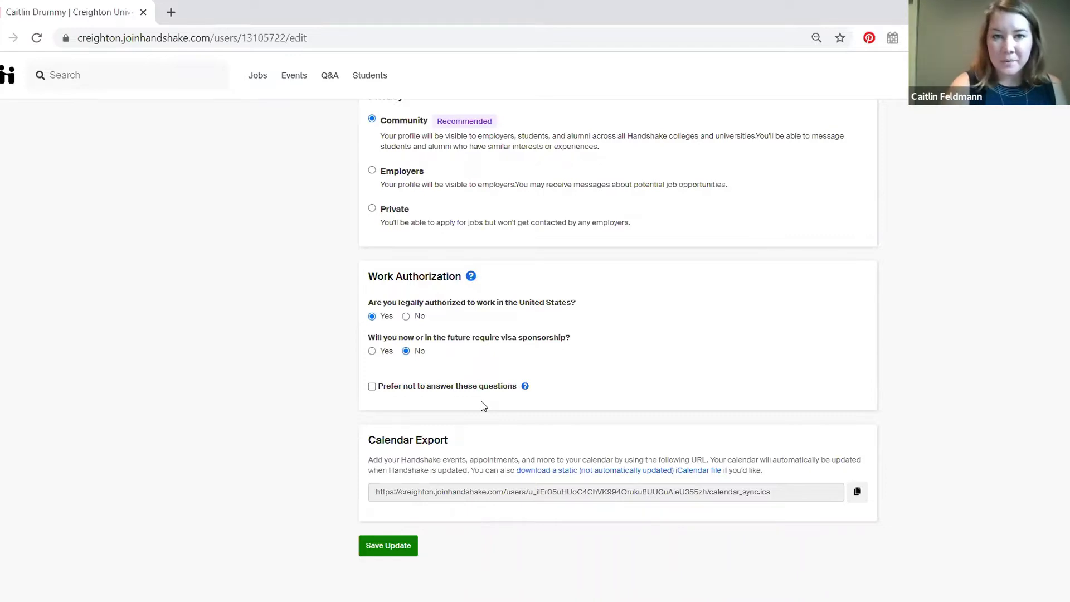
click(392, 554)
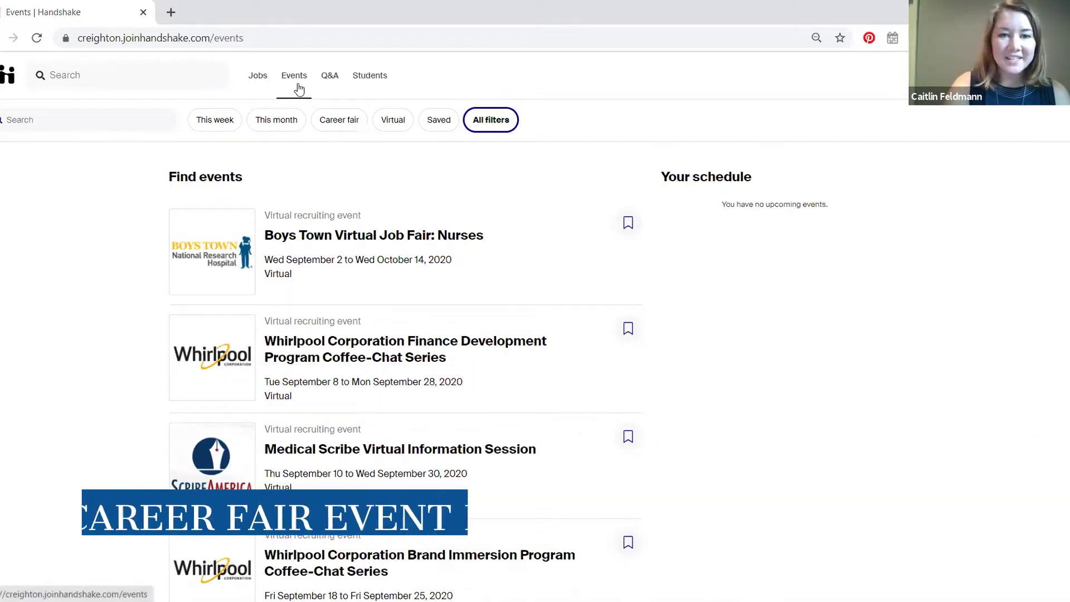
Filter the events to career fairs and open the Creighton University Liberal Arts, Science, and Business Fall Career Fair
click(342, 130)
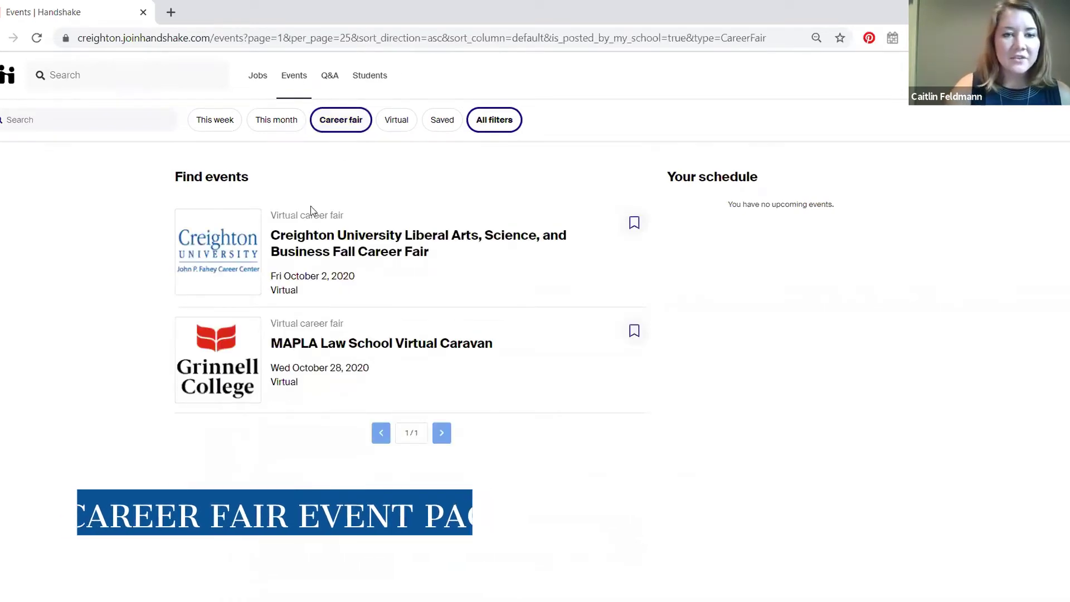
click(368, 245)
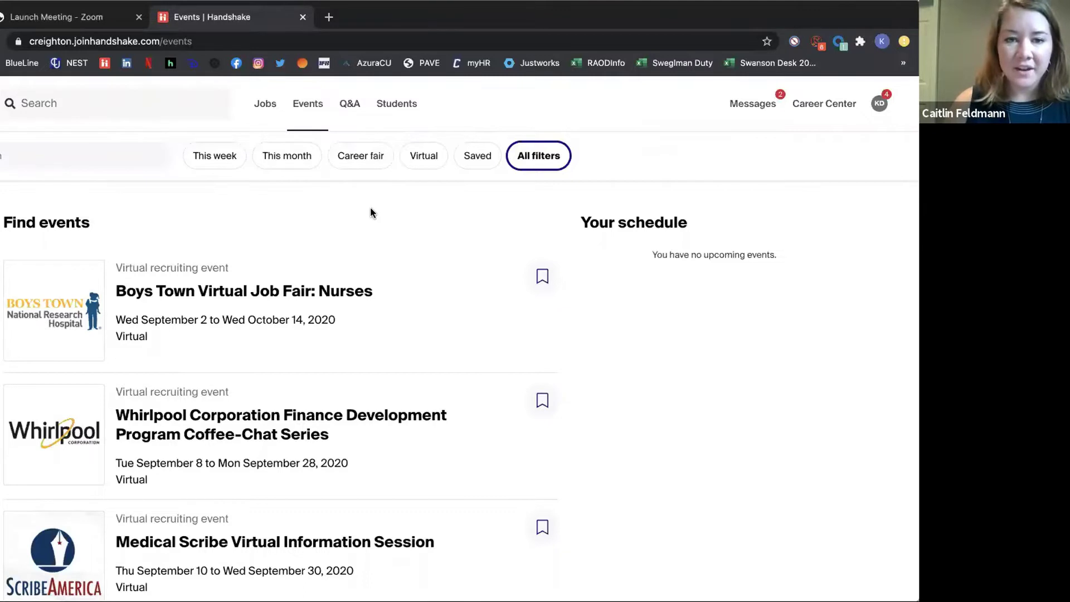
click(369, 156)
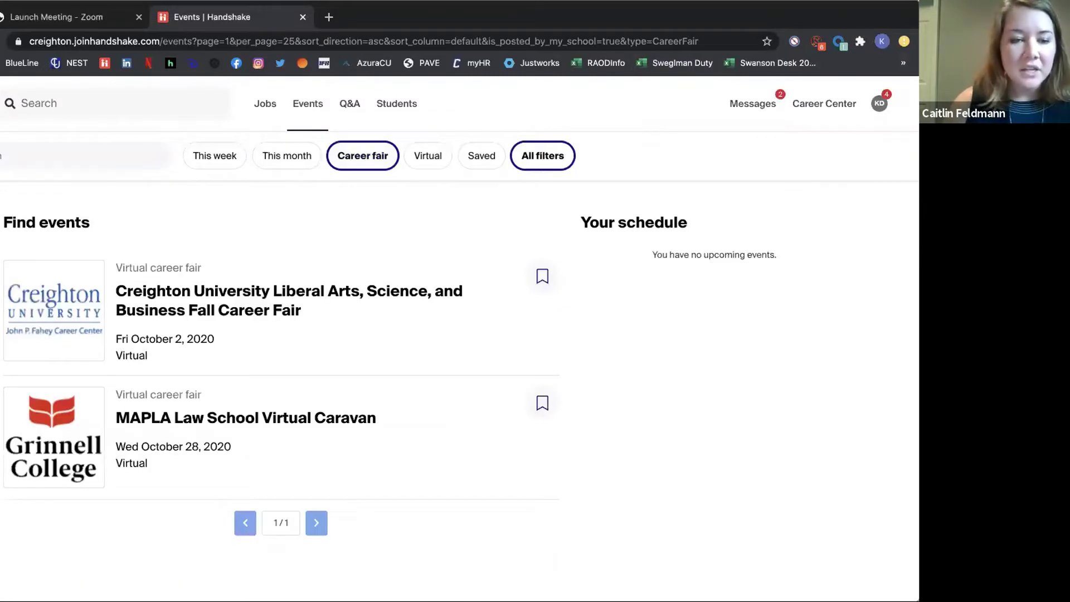
click(240, 307)
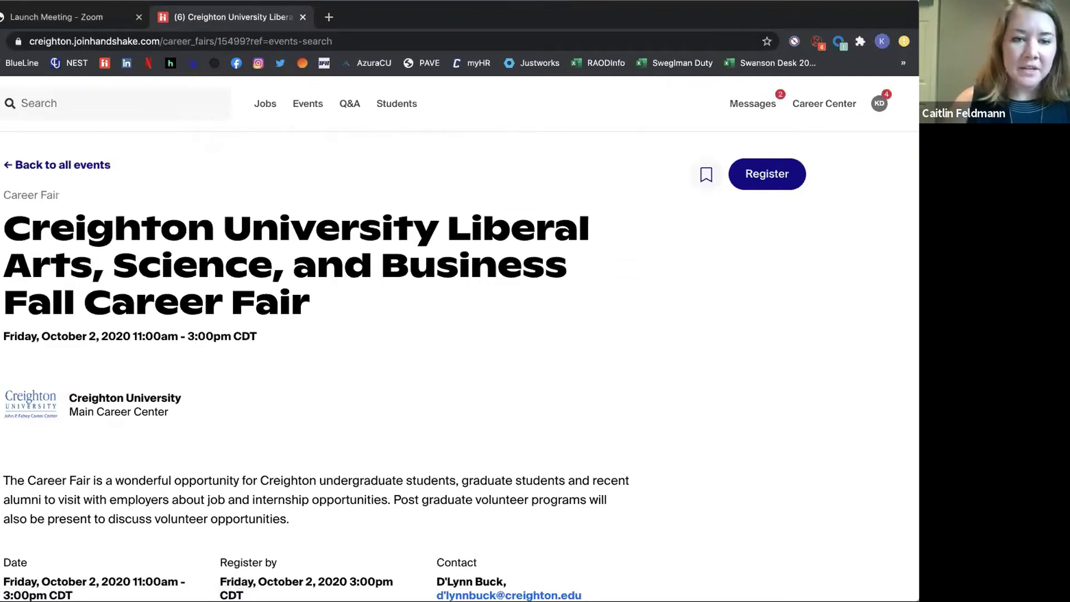
Review the fair's description, date and attending employers, and register for the fair
scroll(460, 344, down, 3)
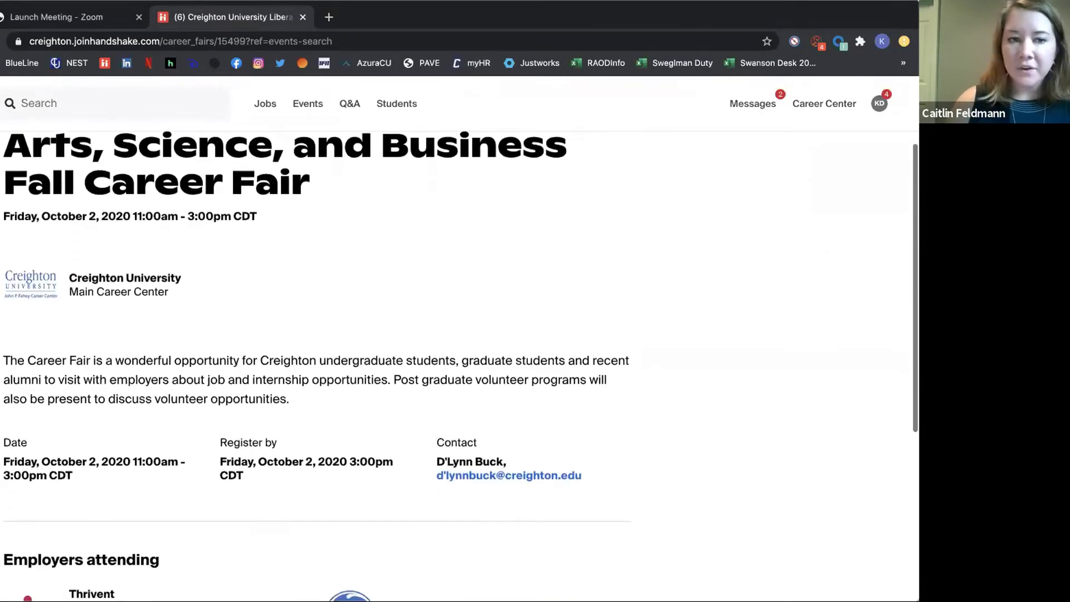
scroll(460, 344, down, 1)
scroll(460, 344, down, 2)
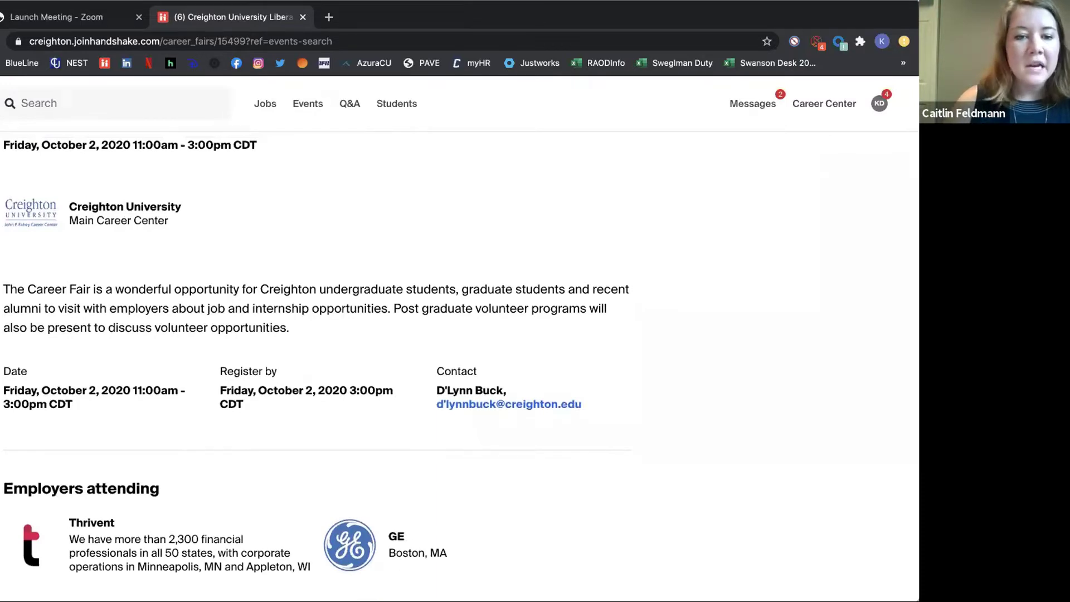
scroll(460, 344, down, 4)
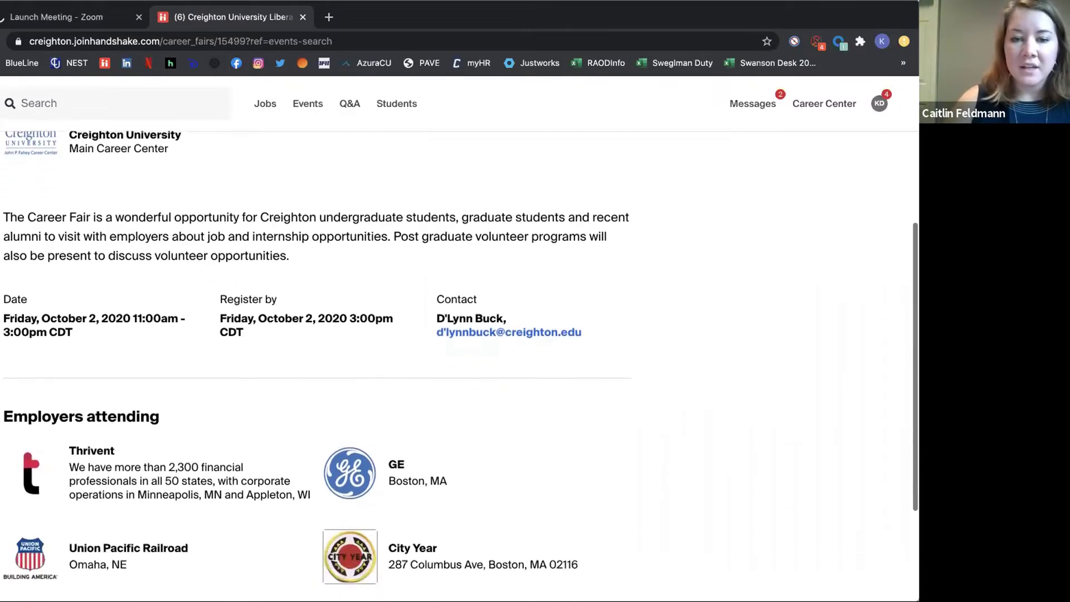
scroll(459, 362, down, 1)
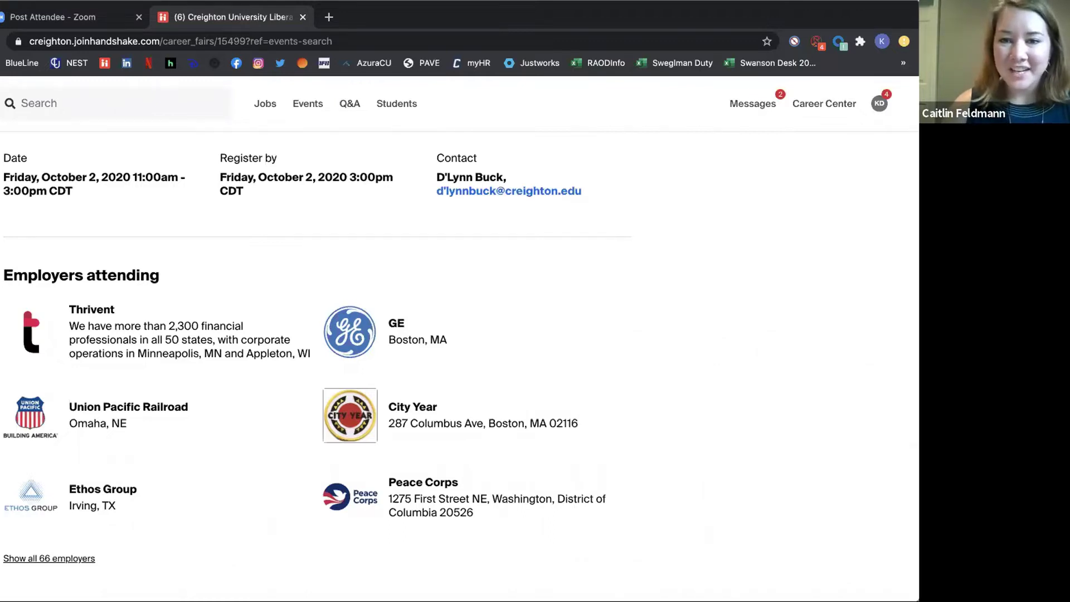
scroll(460, 366, up, 8)
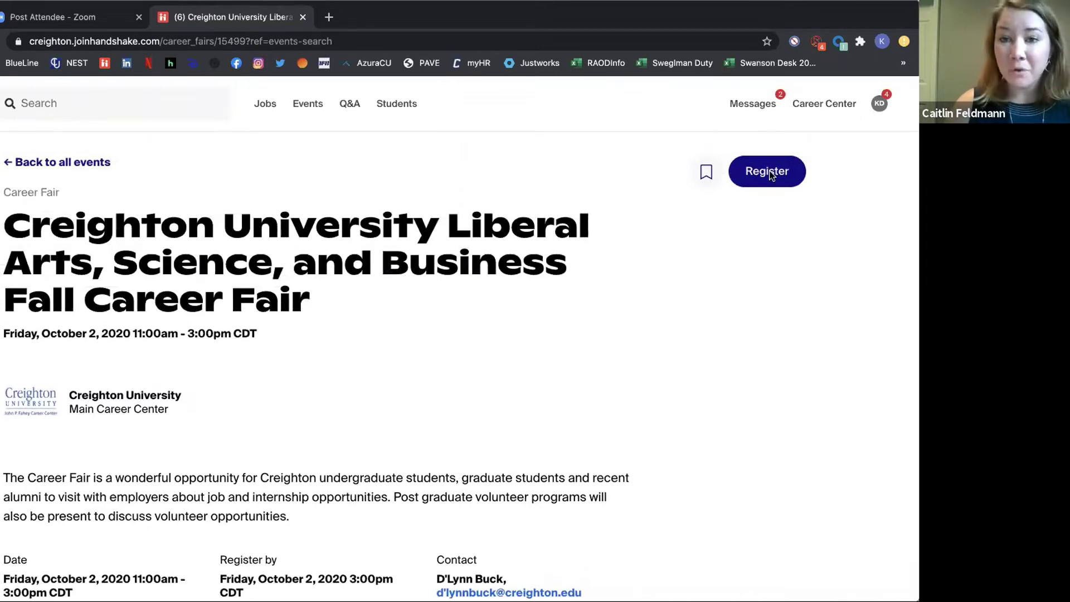
click(770, 172)
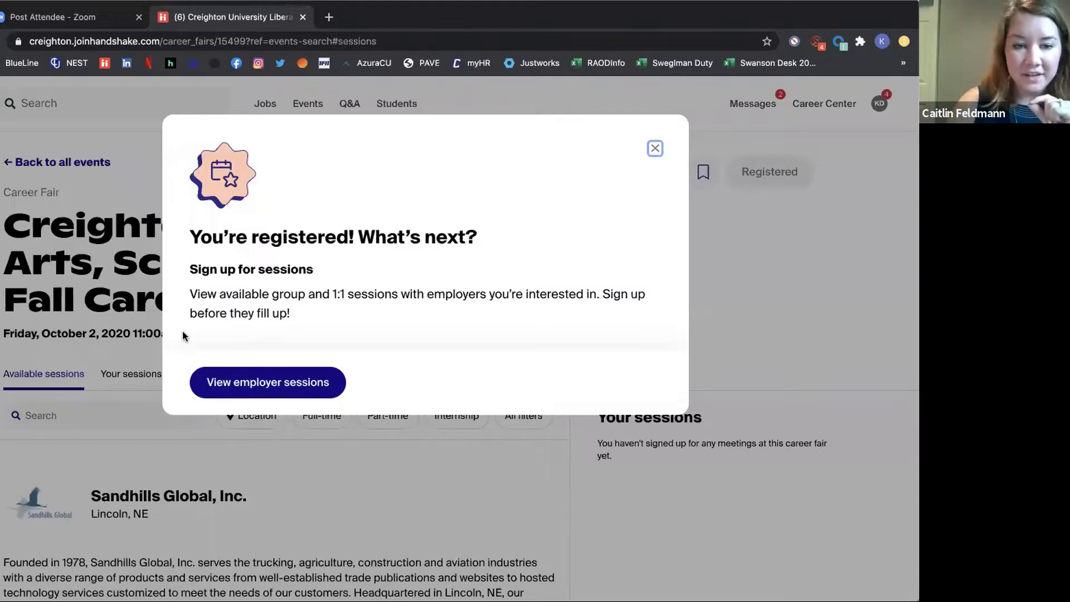
Open the fair's employer sessions and browse the available group and one-on-one sessions as far as Carson Group
click(253, 382)
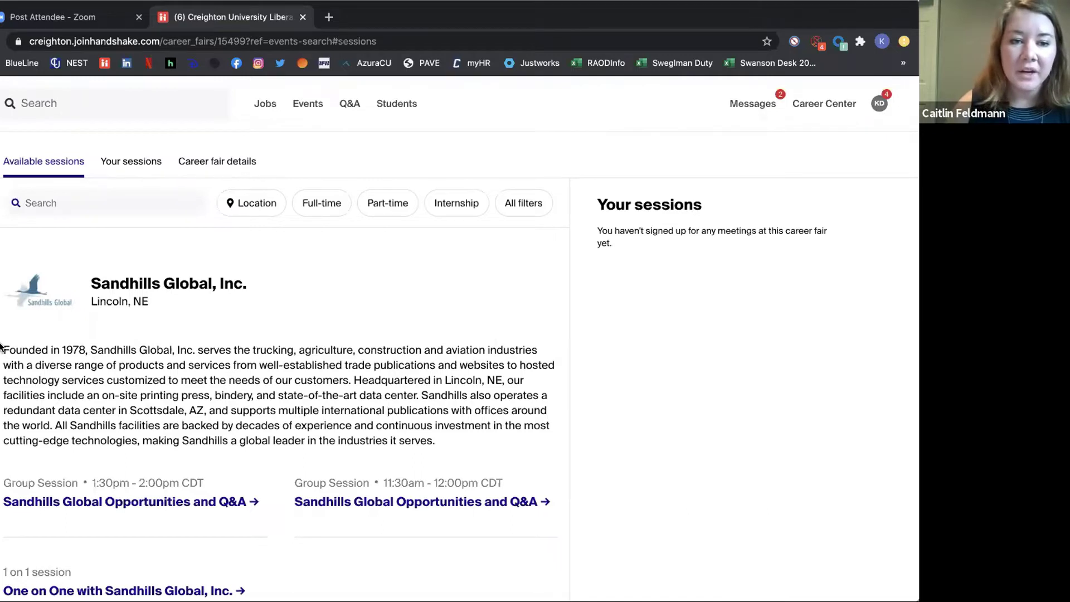
scroll(2, 348, down, 3)
scroll(458, 364, down, 5)
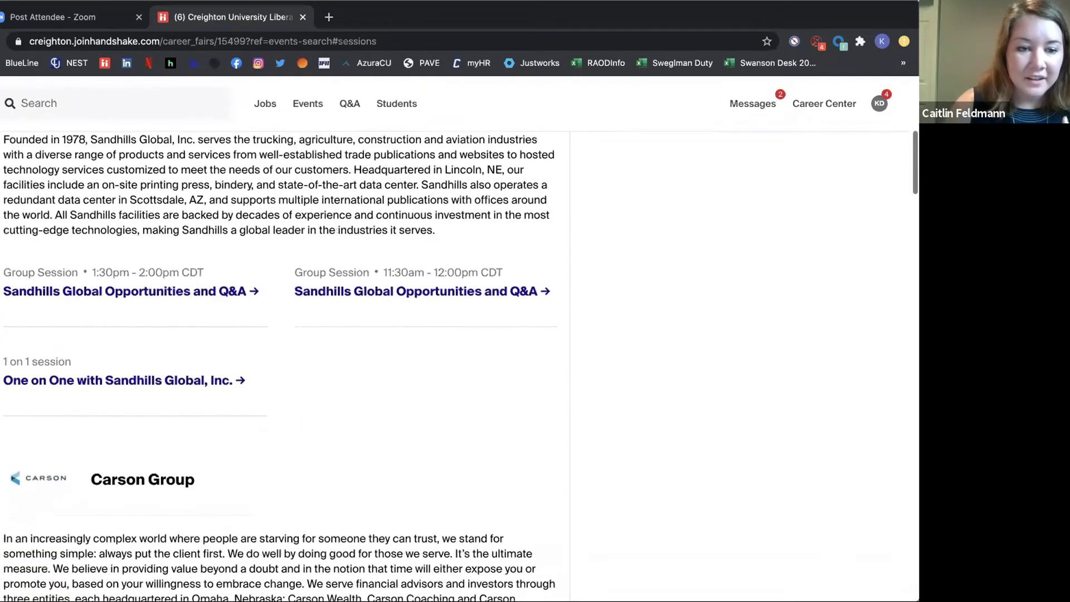
scroll(459, 364, down, 1)
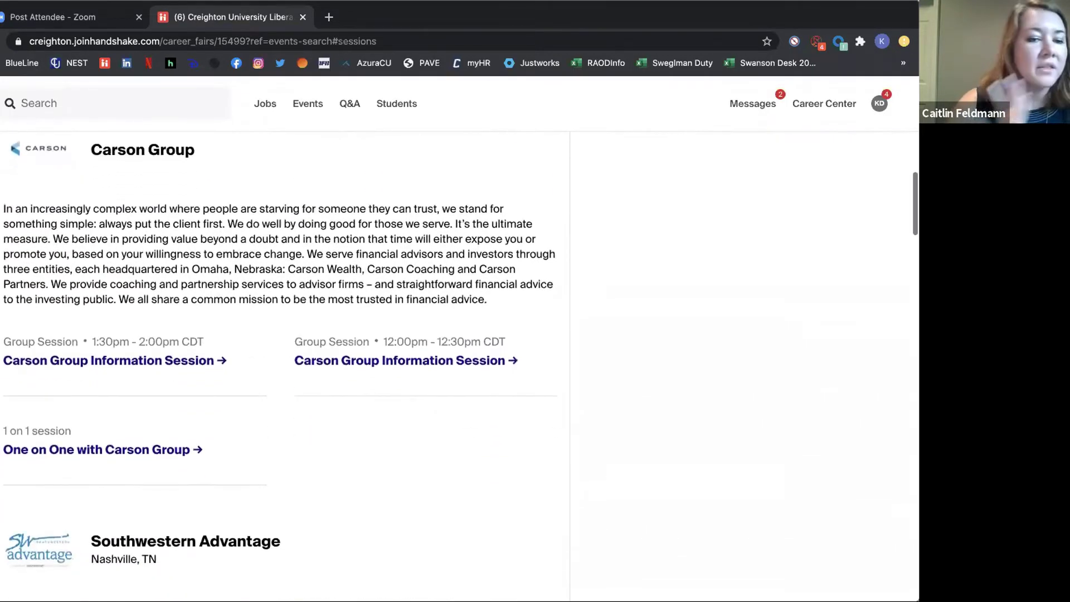
scroll(459, 365, down, 1)
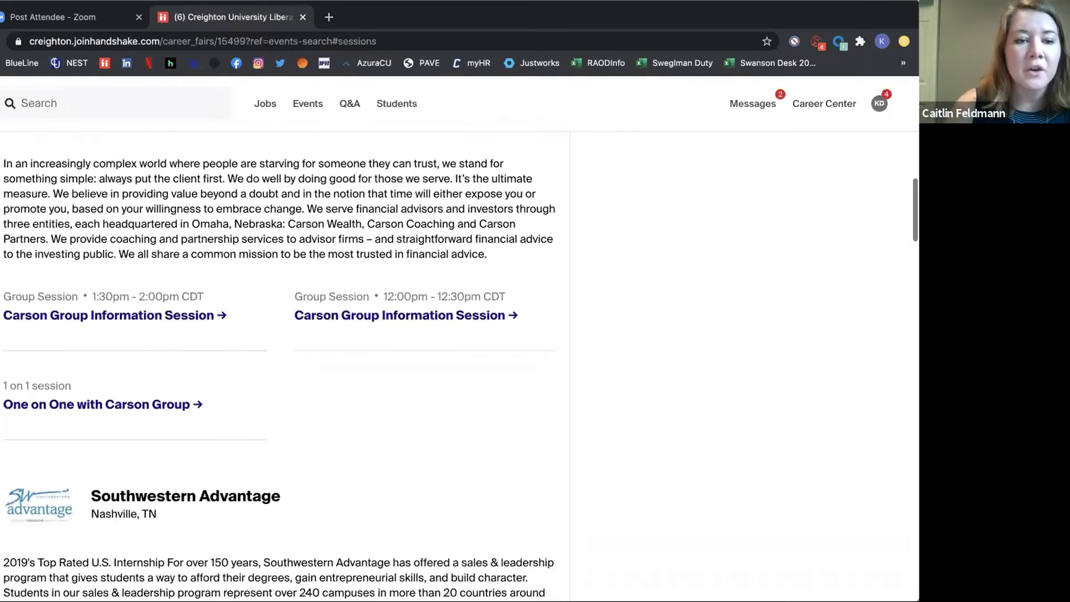
scroll(458, 365, up, 1)
scroll(279, 368, up, 1)
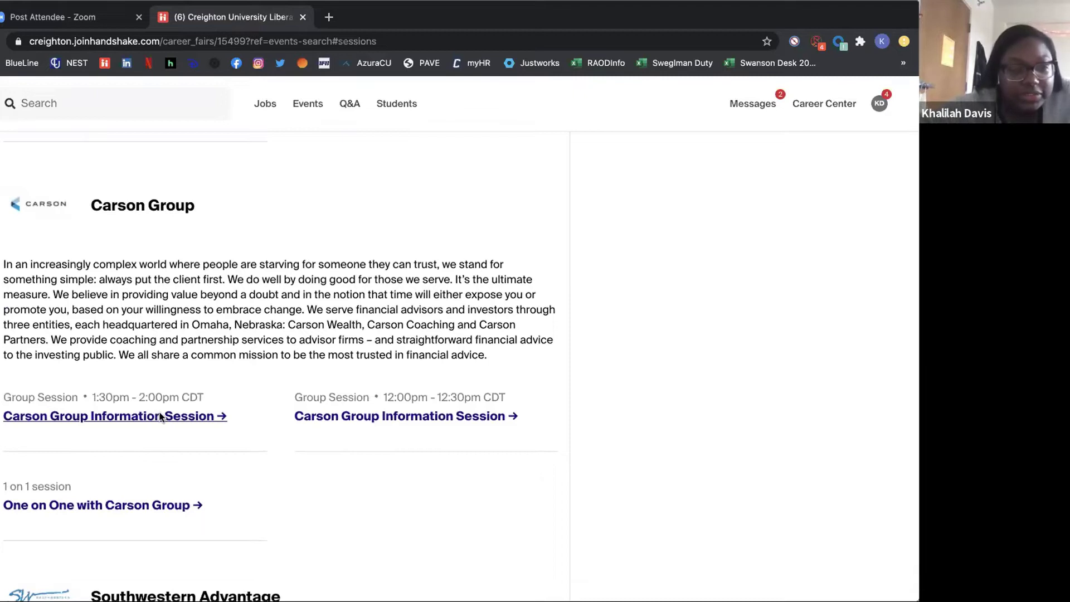
Open Carson Group's 1:30pm - 2:00pm Information Session and read its description, job types, school years and work authorization requirement
click(160, 417)
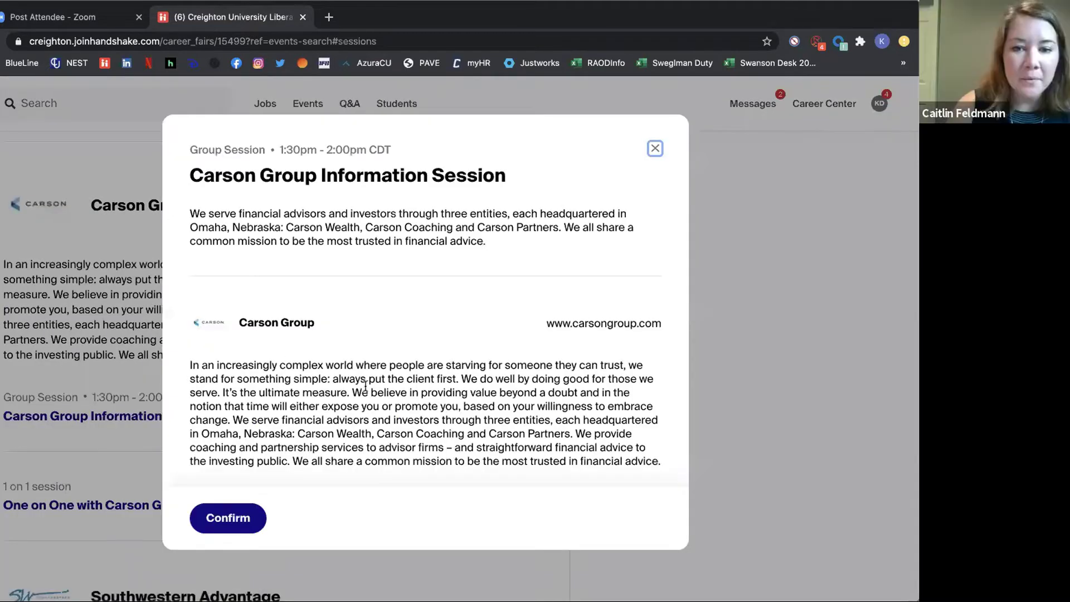
scroll(182, 382, down, 3)
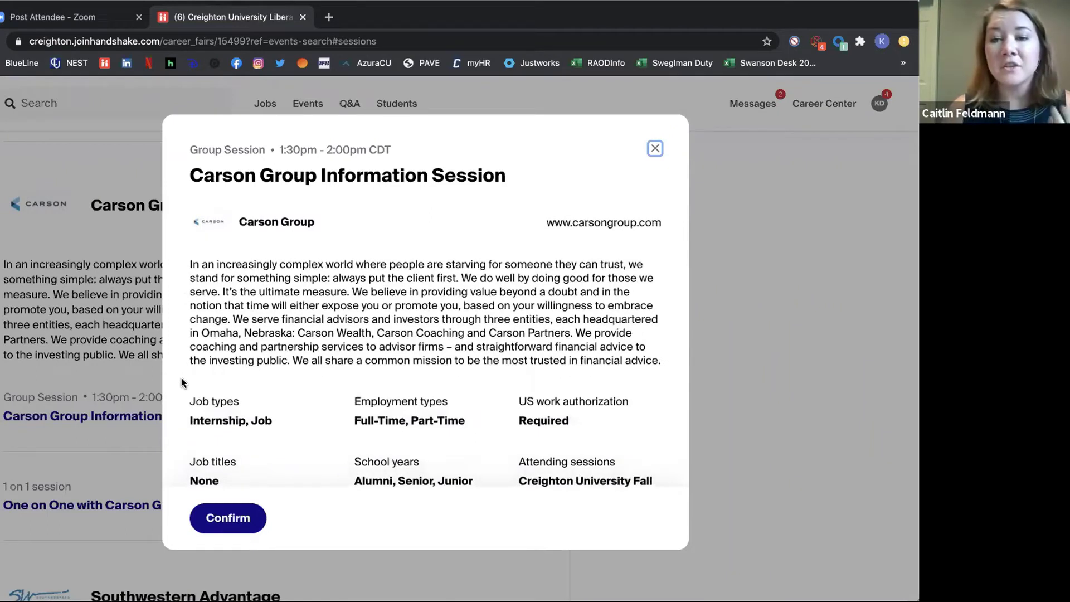
scroll(182, 378, down, 2)
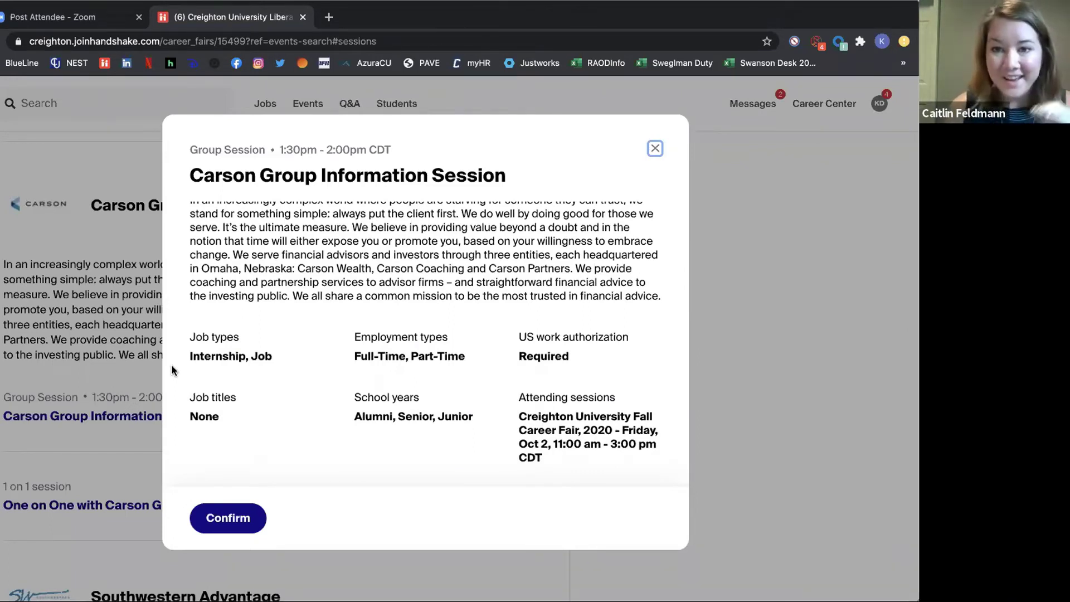
scroll(173, 370, up, 1)
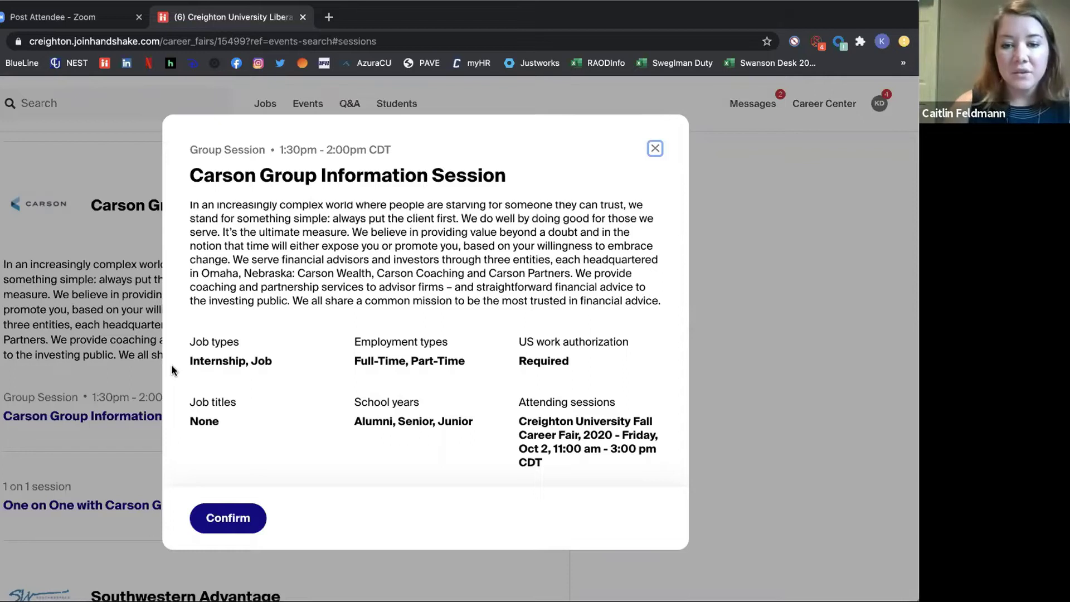
Register for Carson Group's 1:30pm - 2:00pm Information Session and check it in the list of your sessions
scroll(173, 370, up, 5)
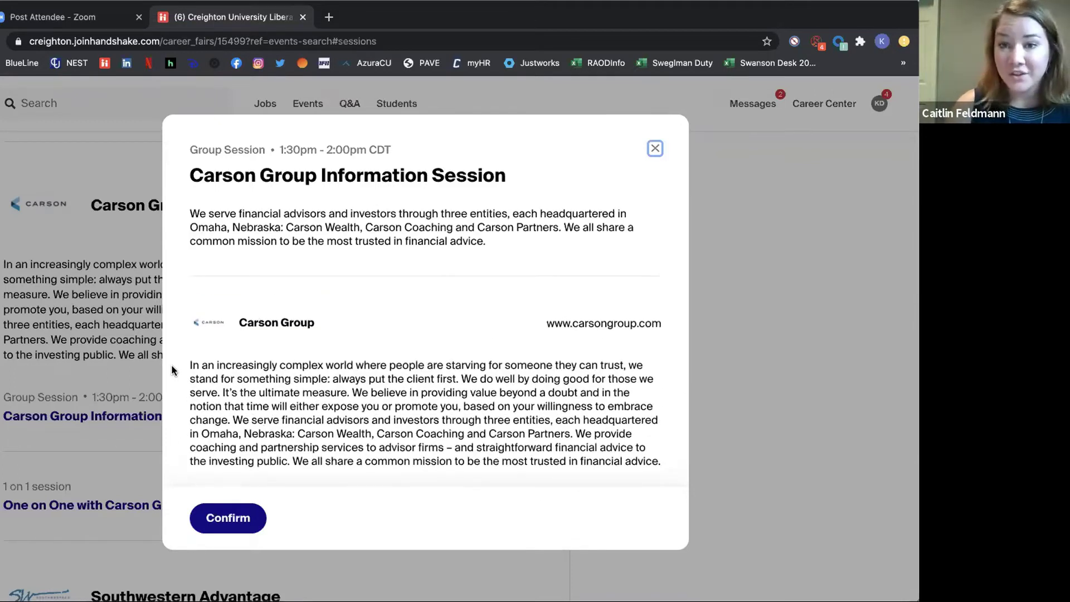
click(231, 516)
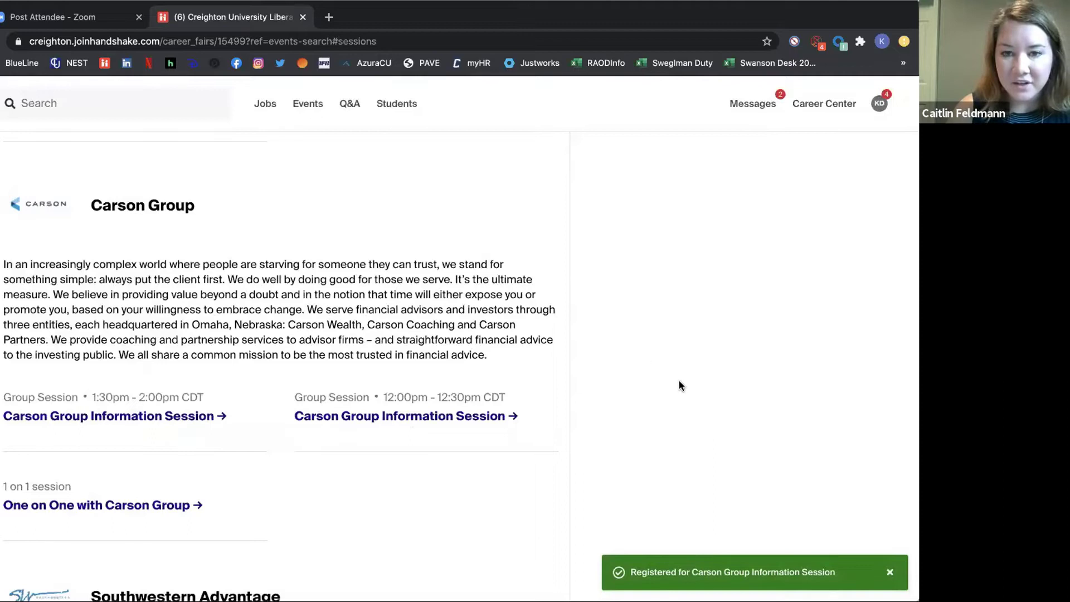
scroll(617, 327, up, 2)
scroll(617, 329, up, 10)
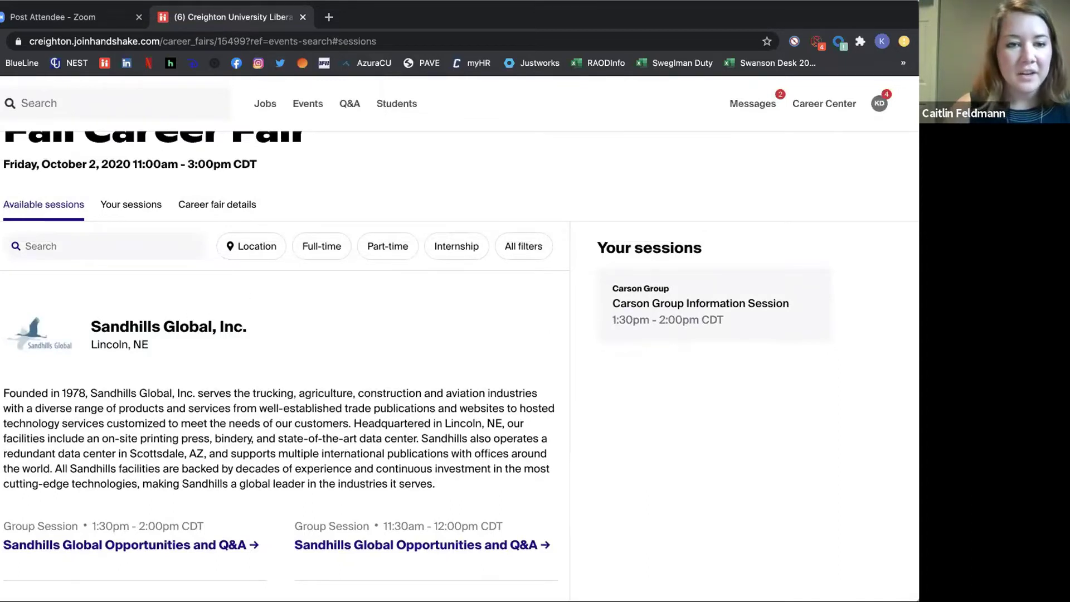
Browse the fair's employers as far as Mutual of Omaha and open its one-on-one session
scroll(278, 357, down, 12)
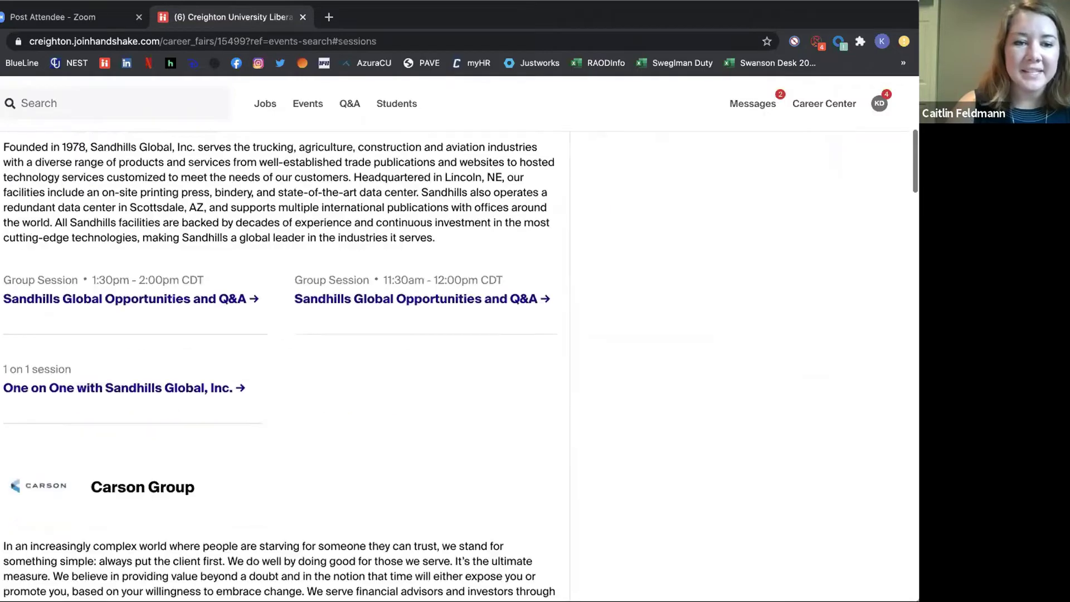
scroll(279, 357, down, 15)
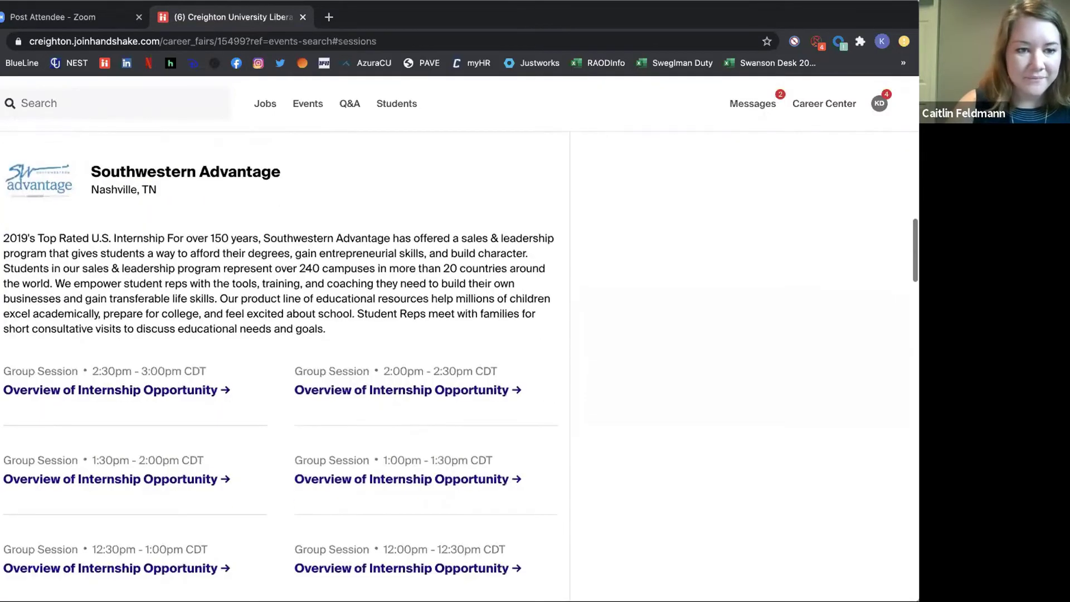
scroll(279, 356, down, 6)
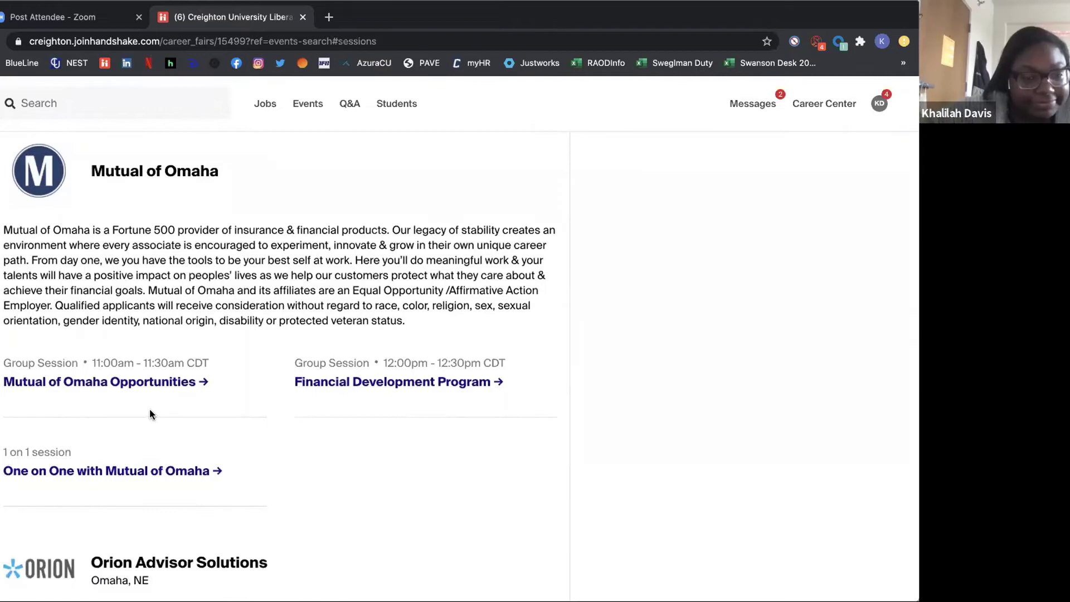
click(85, 474)
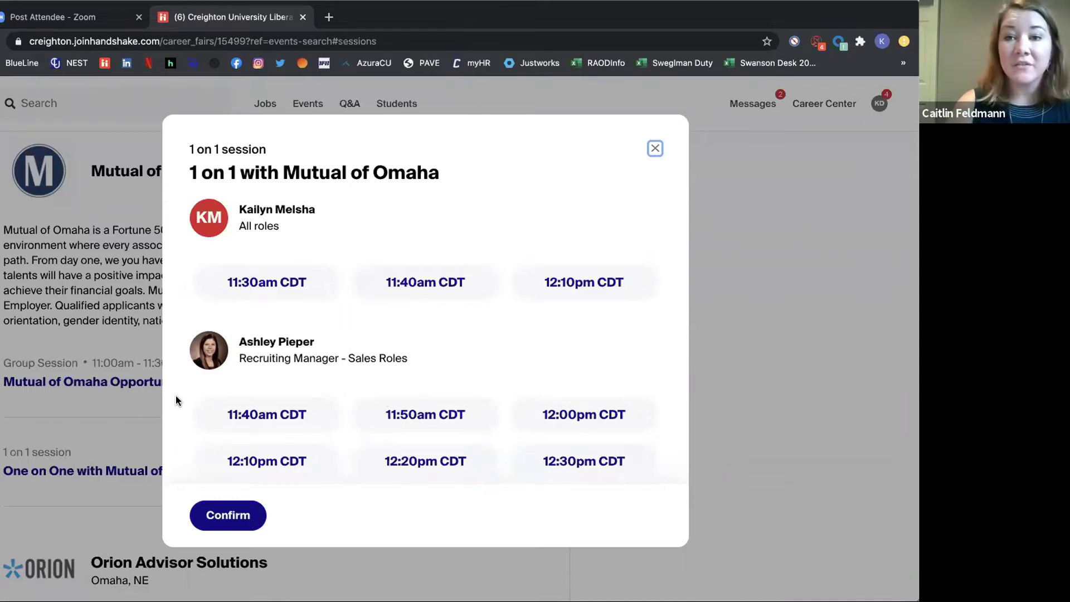
Review Mutual of Omaha's one-on-one recruiters, the roles each one covers and their available time slots
scroll(176, 400, down, 5)
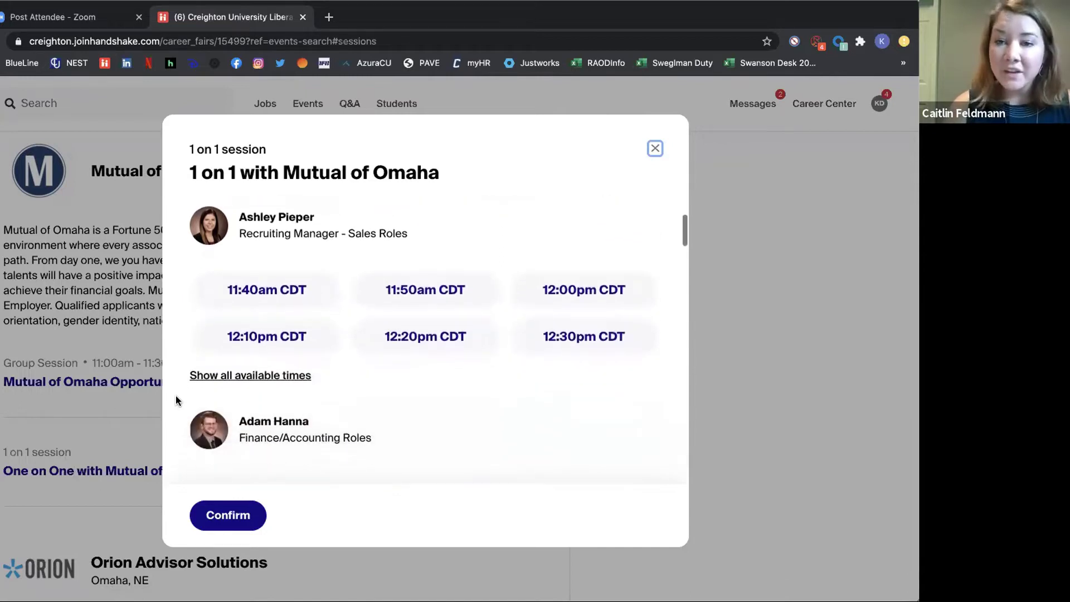
scroll(176, 400, down, 1)
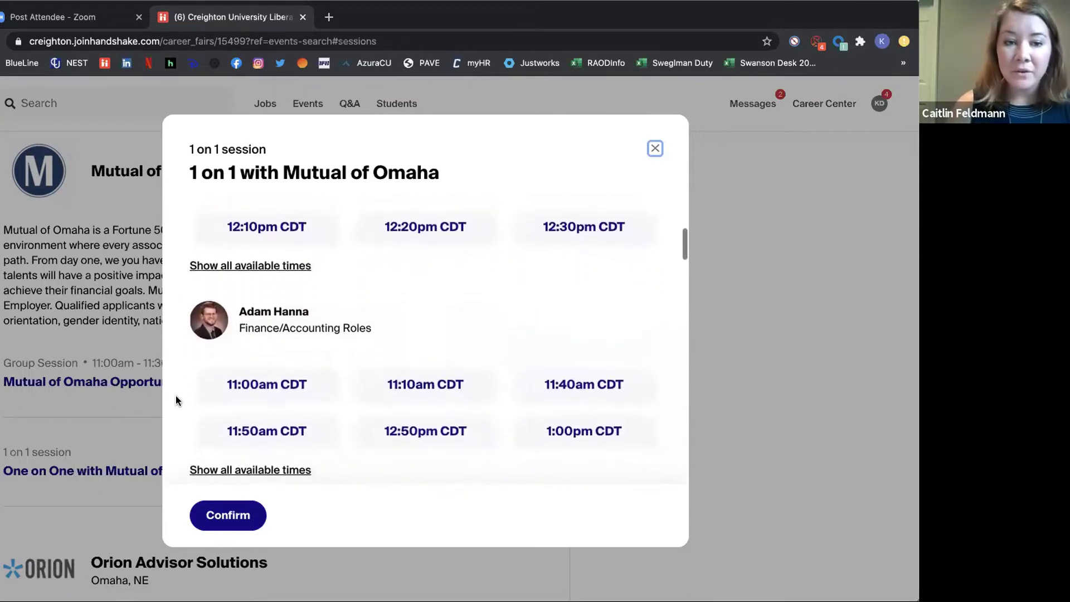
scroll(175, 400, down, 1)
scroll(176, 400, up, 5)
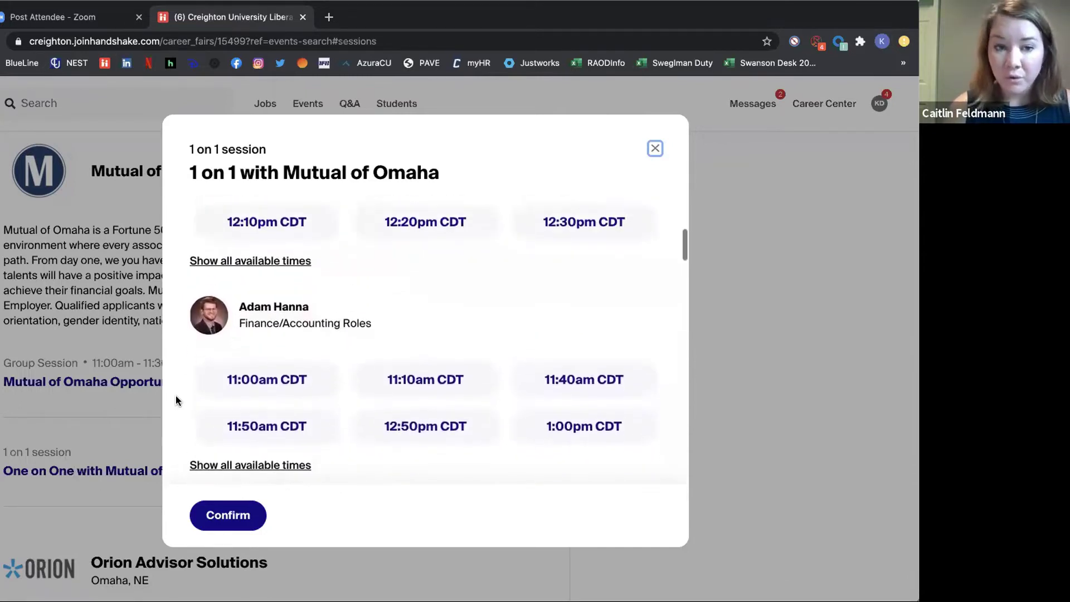
scroll(176, 400, up, 1)
scroll(176, 400, down, 4)
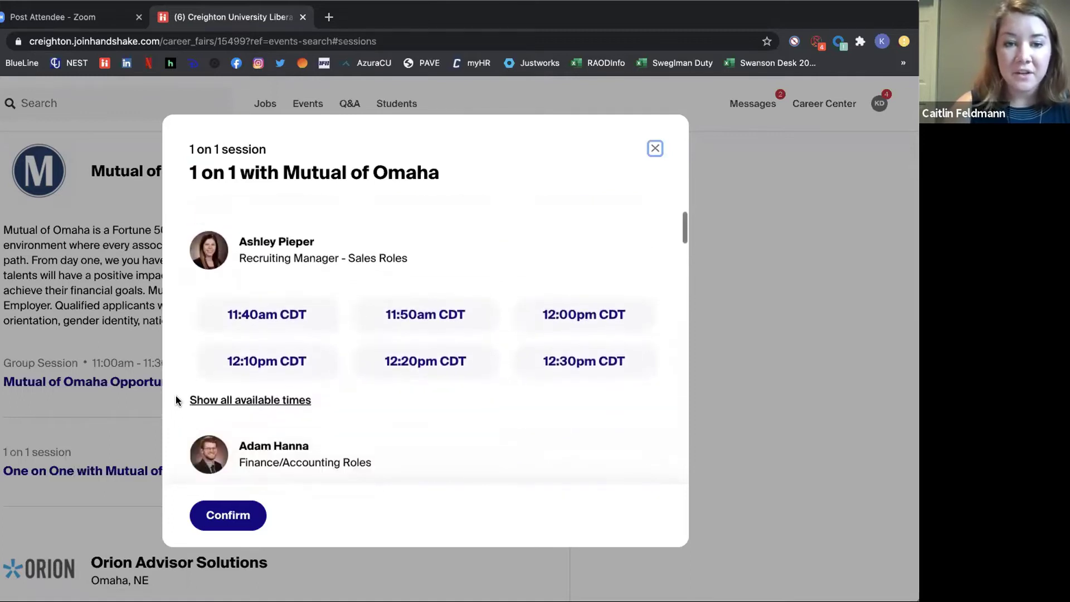
scroll(176, 400, down, 3)
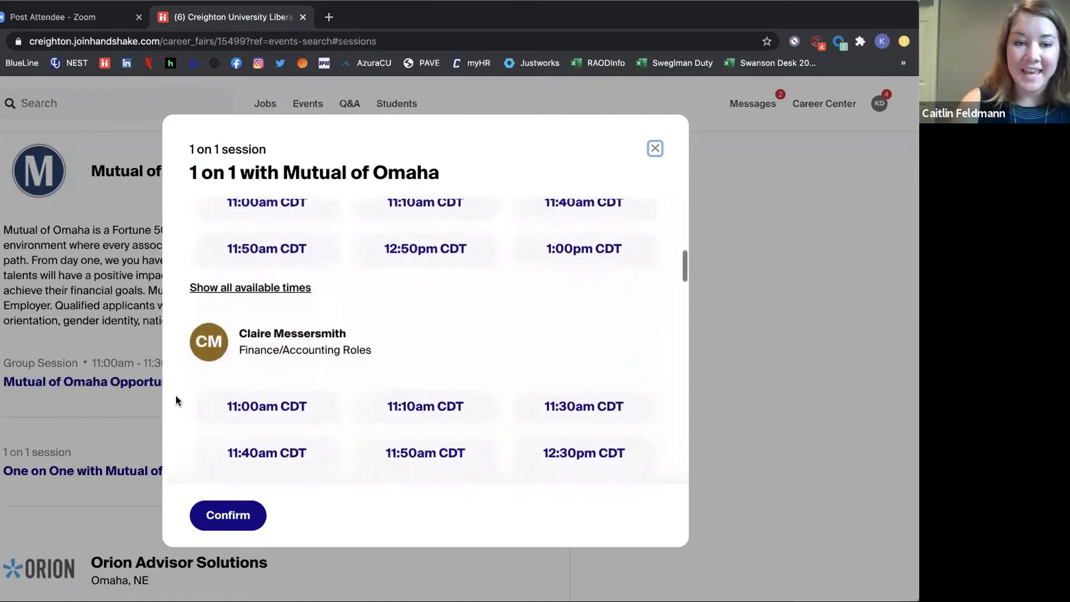
scroll(176, 400, down, 1)
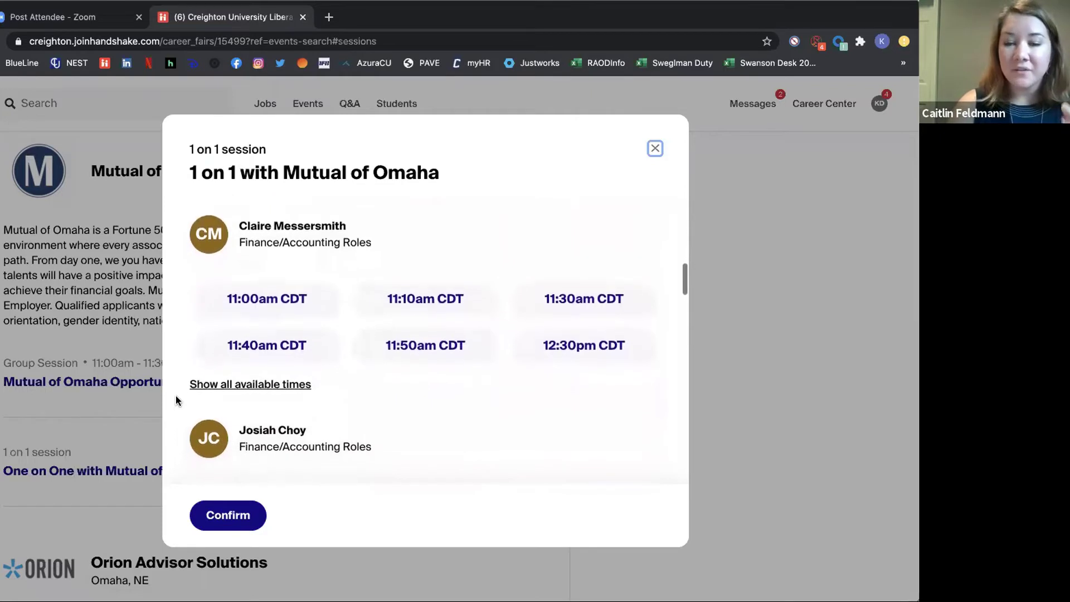
scroll(175, 400, down, 1)
scroll(176, 397, down, 1)
scroll(175, 397, down, 1)
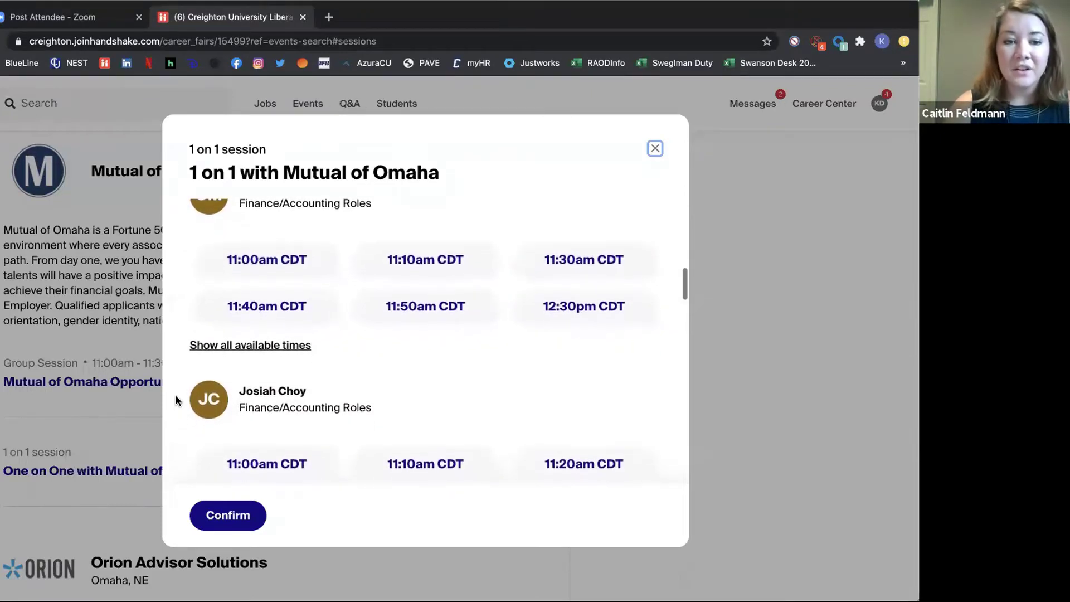
scroll(176, 396, up, 1)
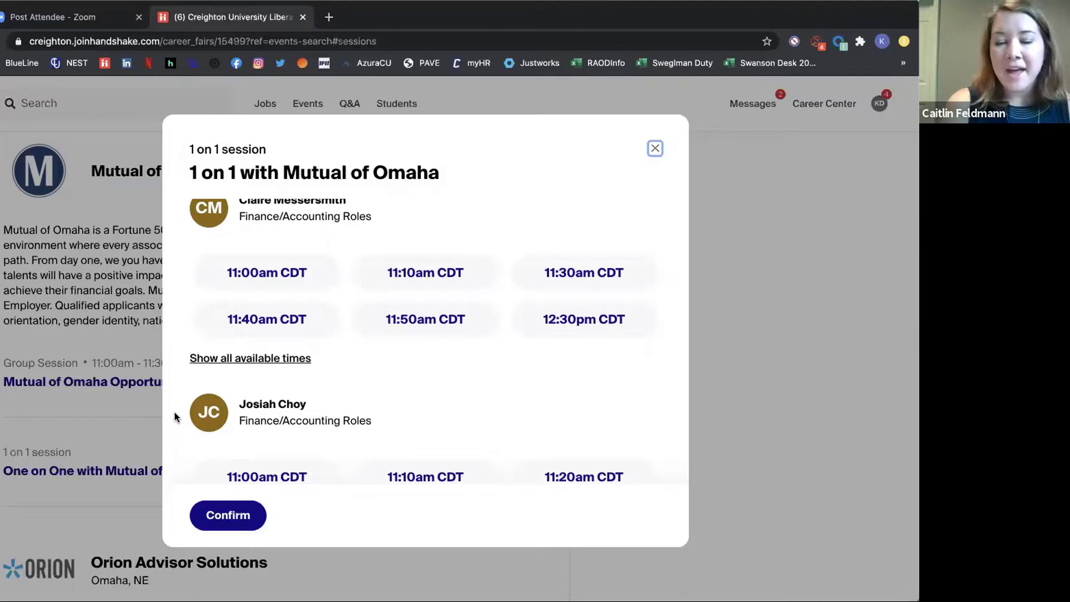
scroll(176, 417, down, 3)
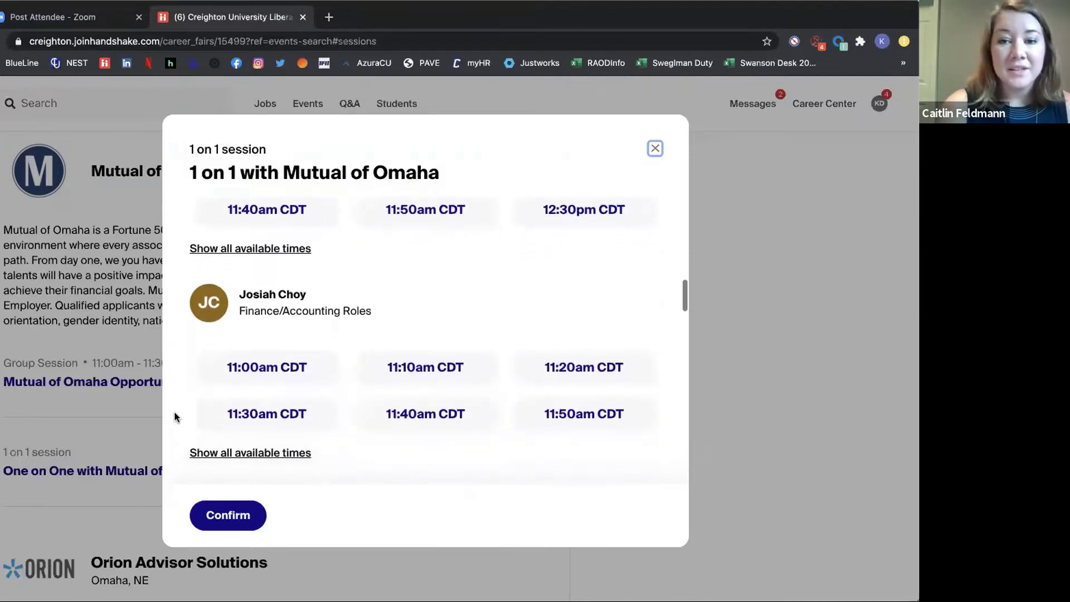
scroll(175, 417, down, 1)
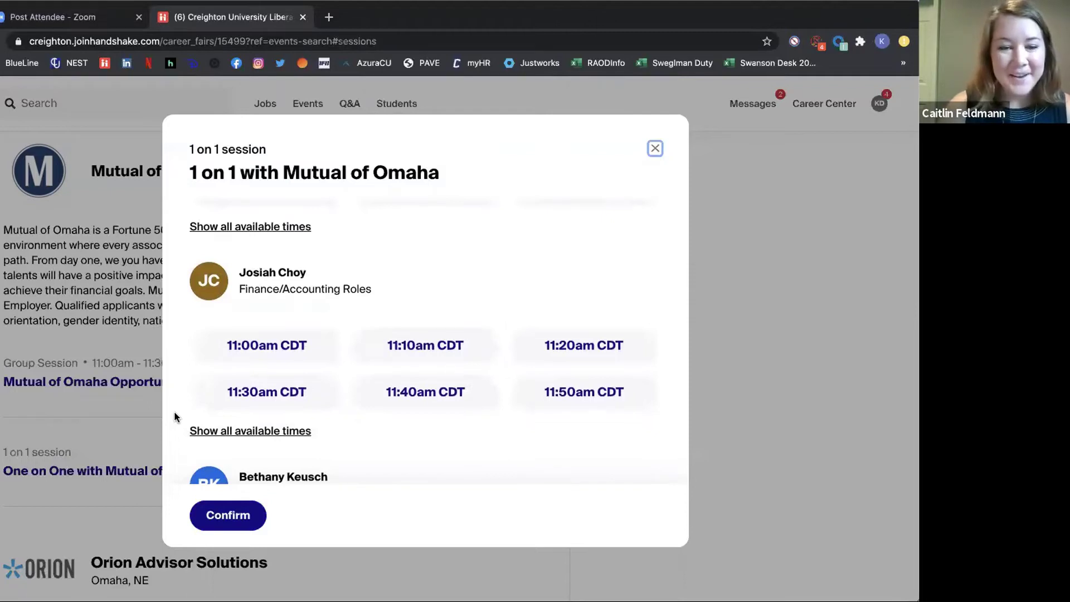
scroll(175, 415, down, 1)
scroll(174, 415, down, 1)
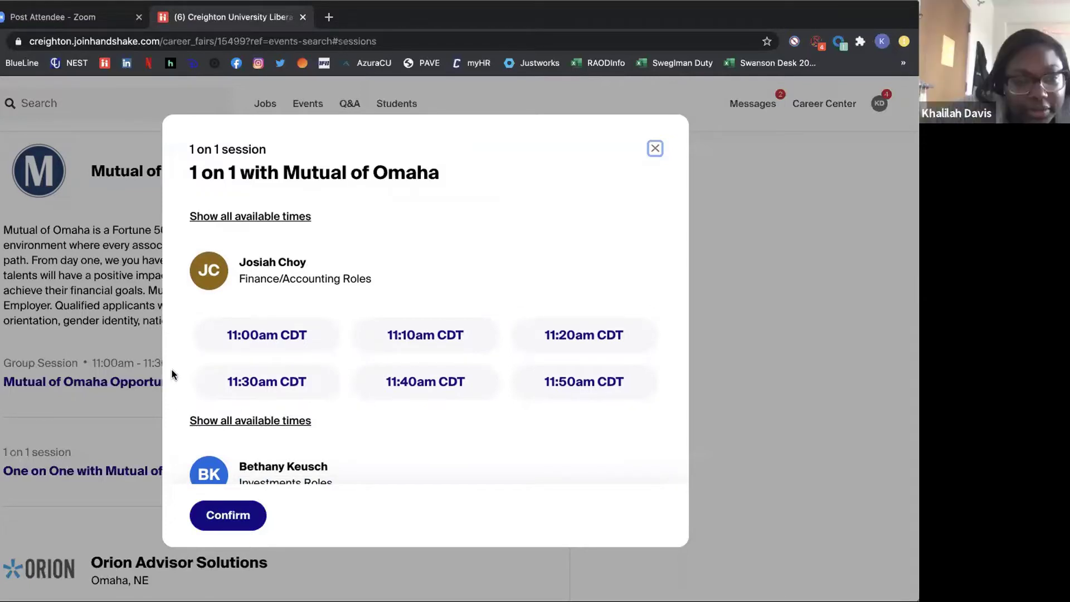
Try the 1:30pm slot with a Mutual of Omaha Investments Roles recruiter, but register for that recruiter's 2:00pm one-on-one instead
scroll(174, 380, down, 3)
scroll(174, 380, down, 7)
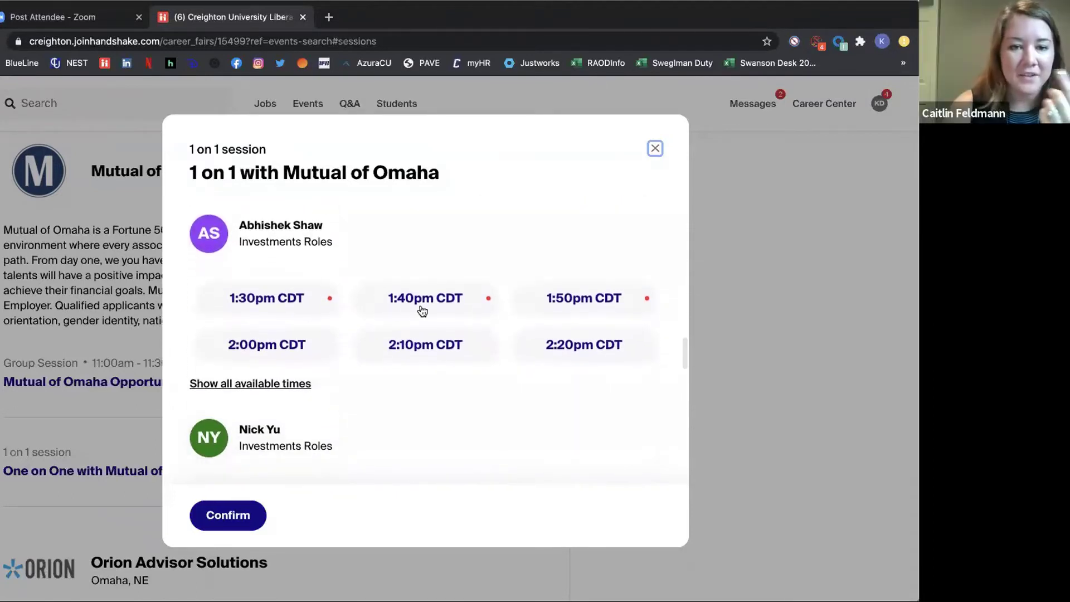
click(277, 295)
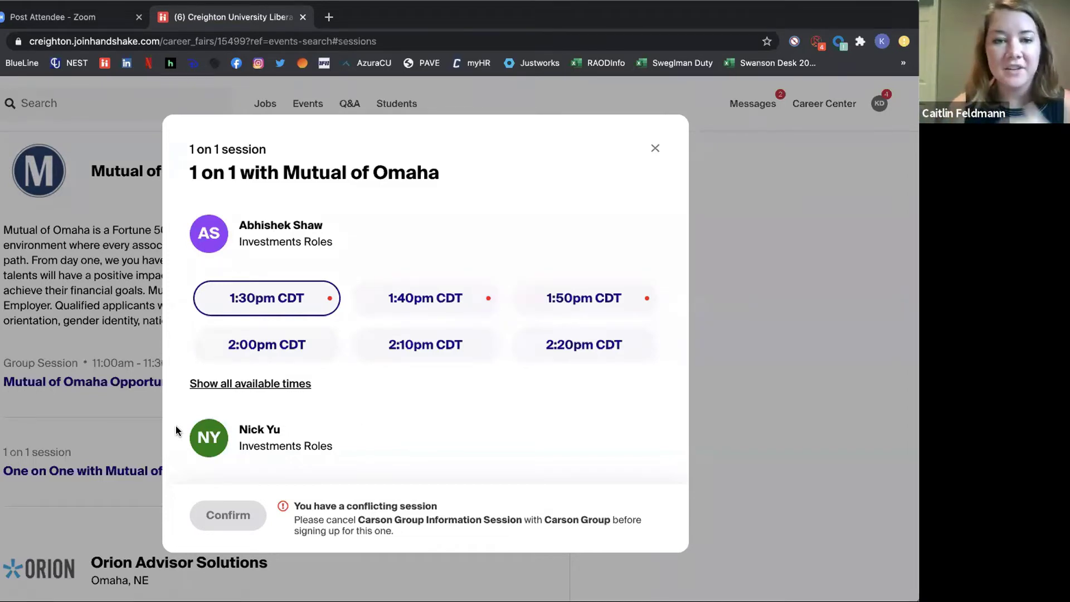
click(234, 351)
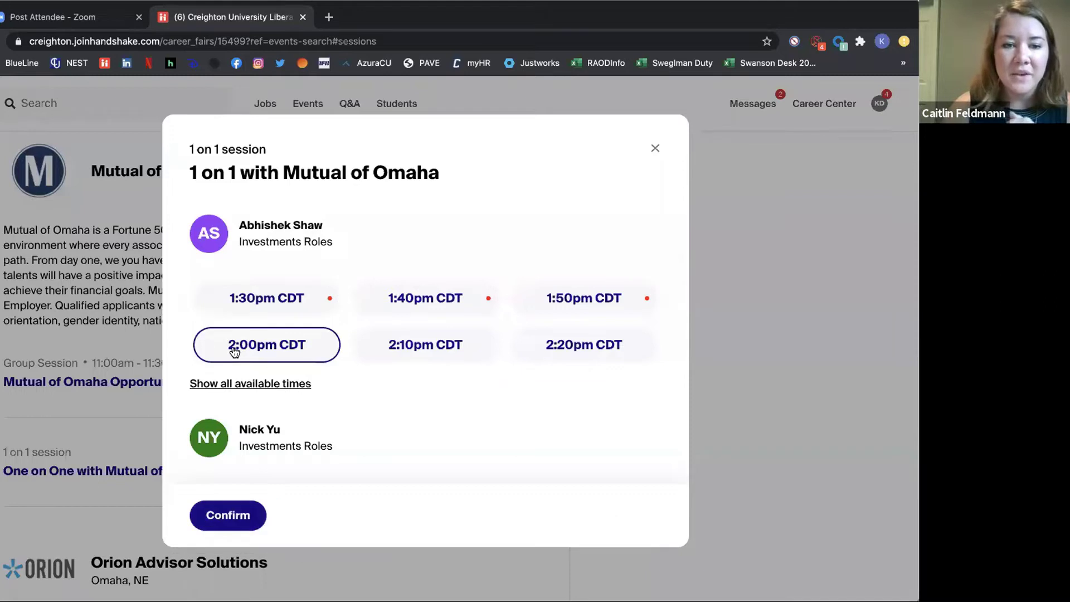
click(227, 515)
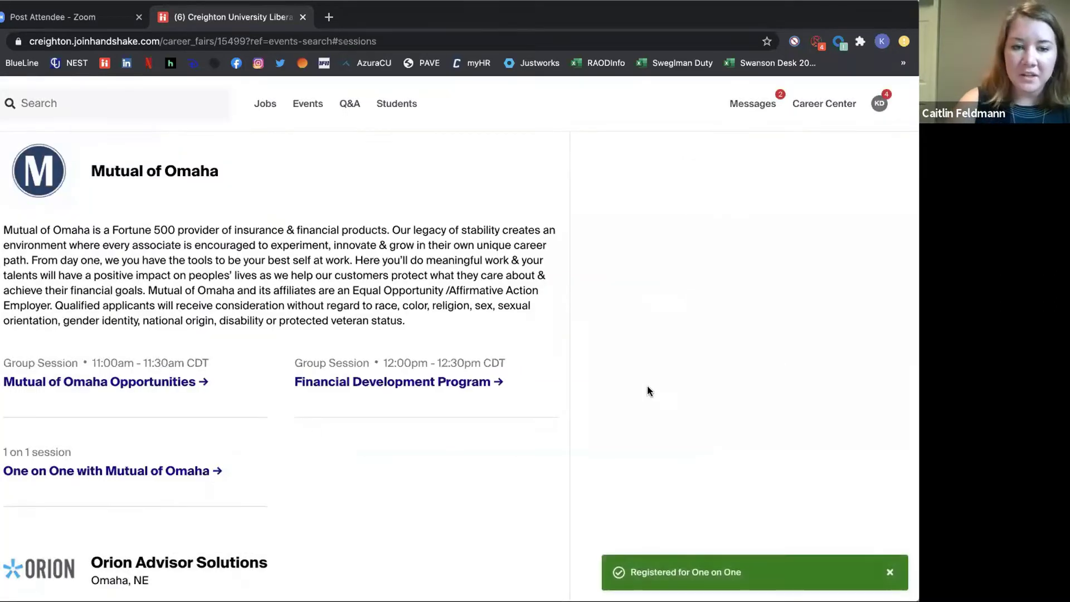
scroll(610, 392, up, 10)
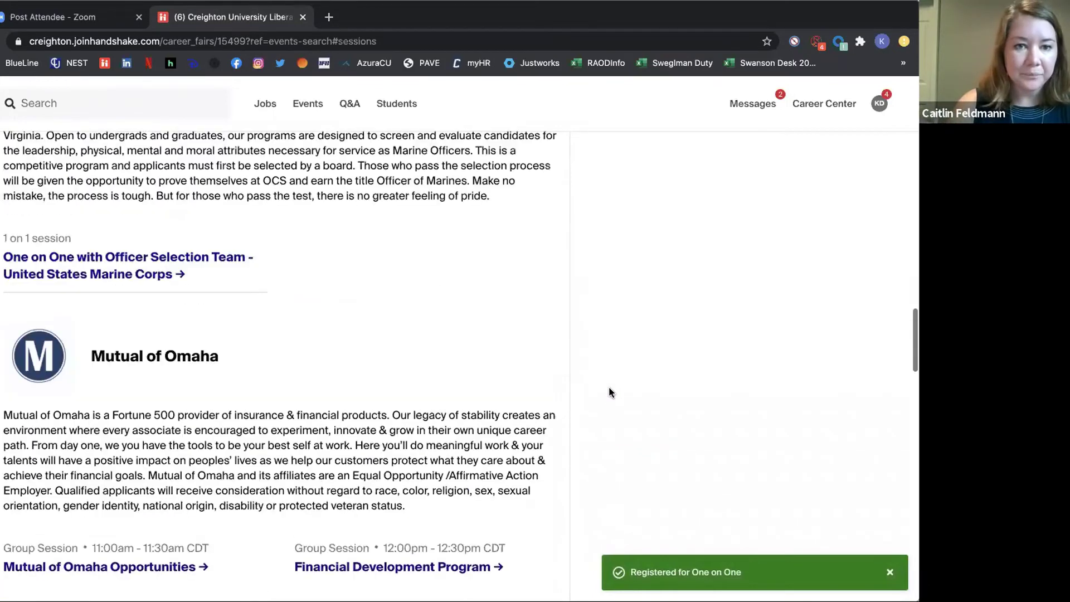
scroll(611, 392, up, 15)
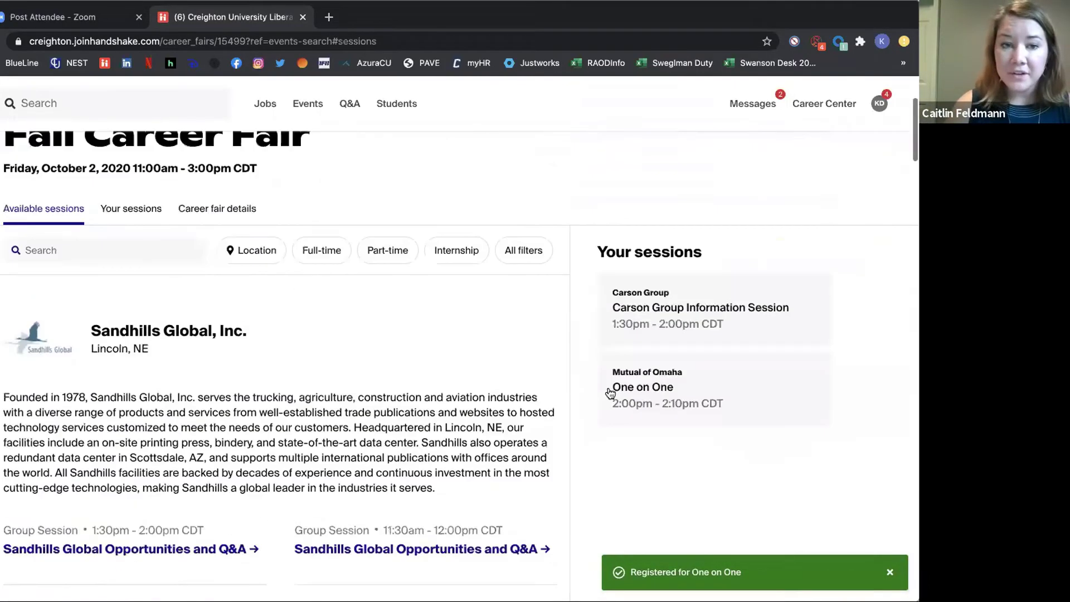
Examine all session filters, from work authorization and industry to job type, employment type and major, and close them without applying any
scroll(598, 325, down, 4)
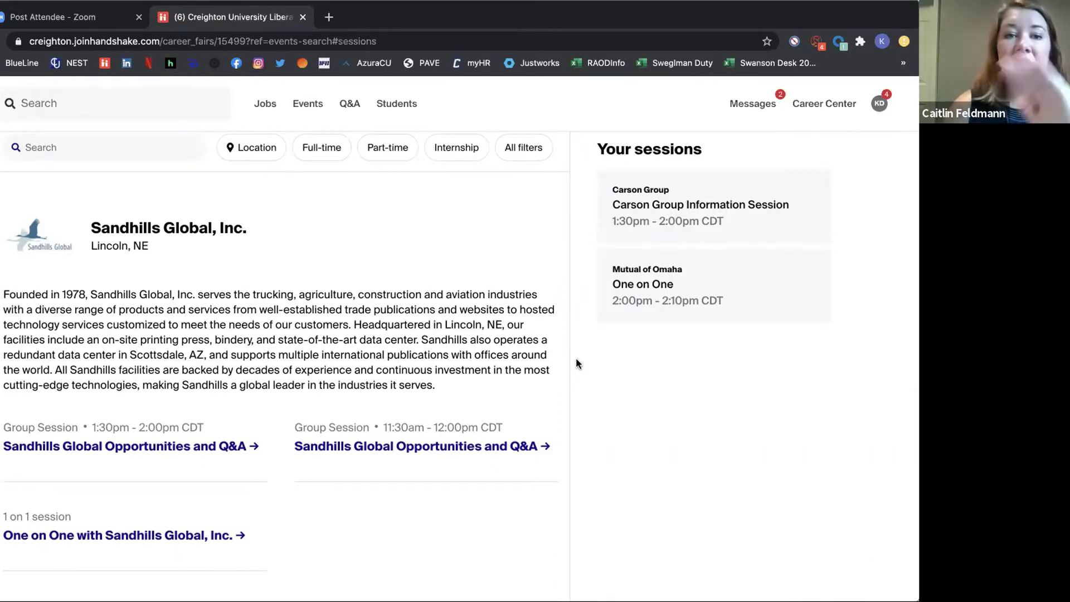
scroll(576, 362, up, 2)
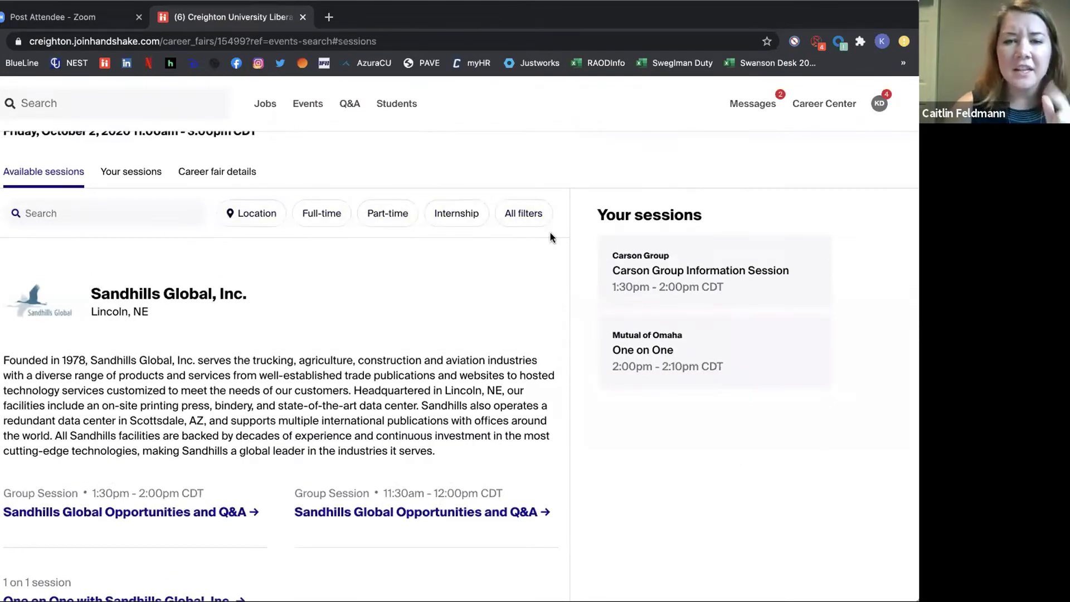
click(527, 214)
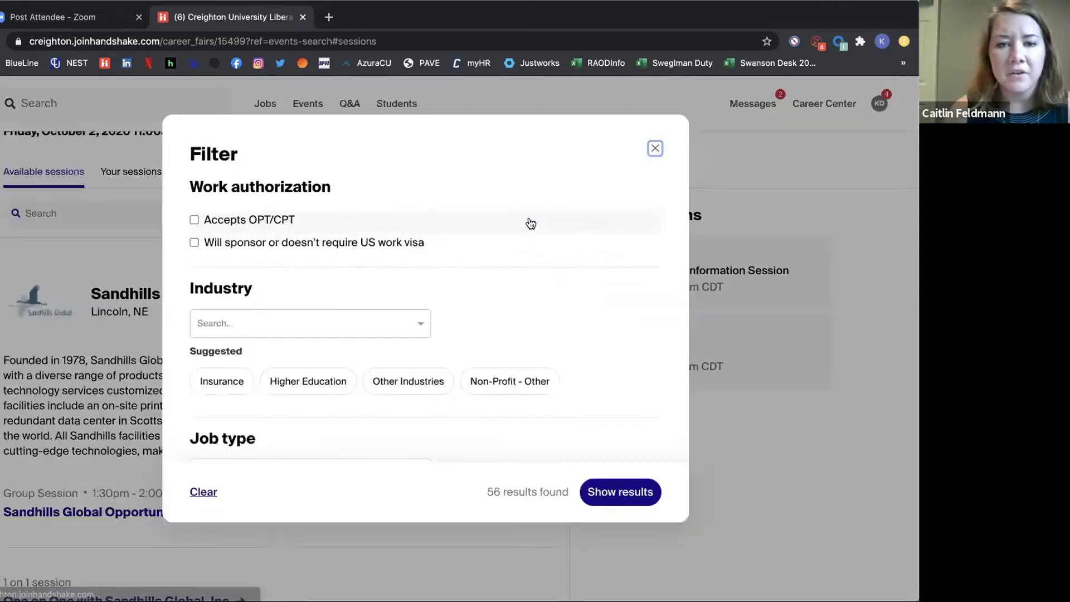
scroll(173, 315, down, 1)
scroll(174, 315, up, 1)
scroll(174, 315, down, 1)
scroll(173, 315, up, 1)
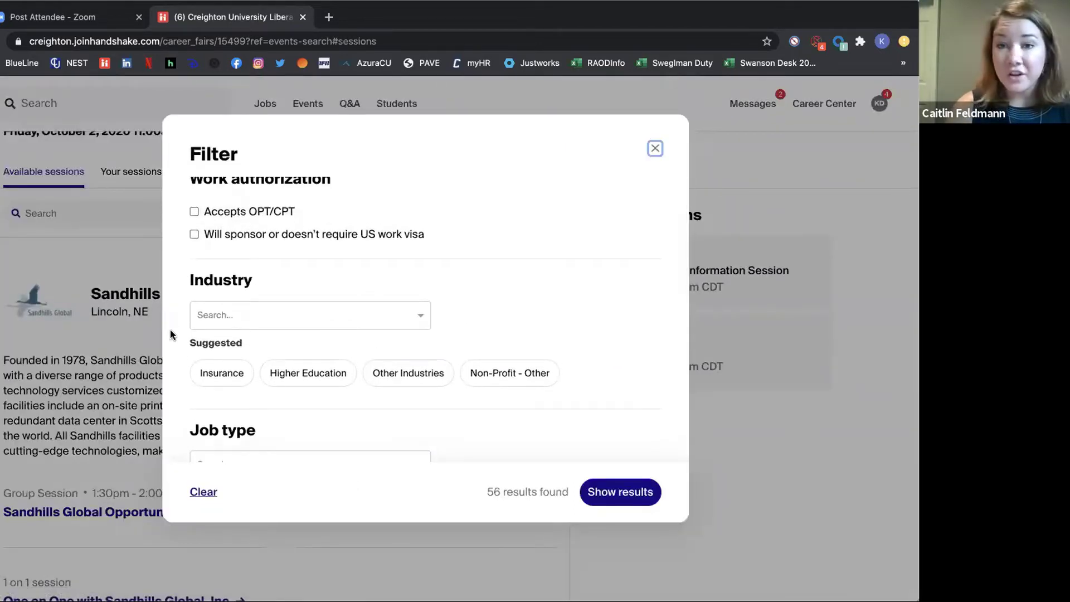
scroll(168, 333, down, 3)
scroll(169, 334, up, 1)
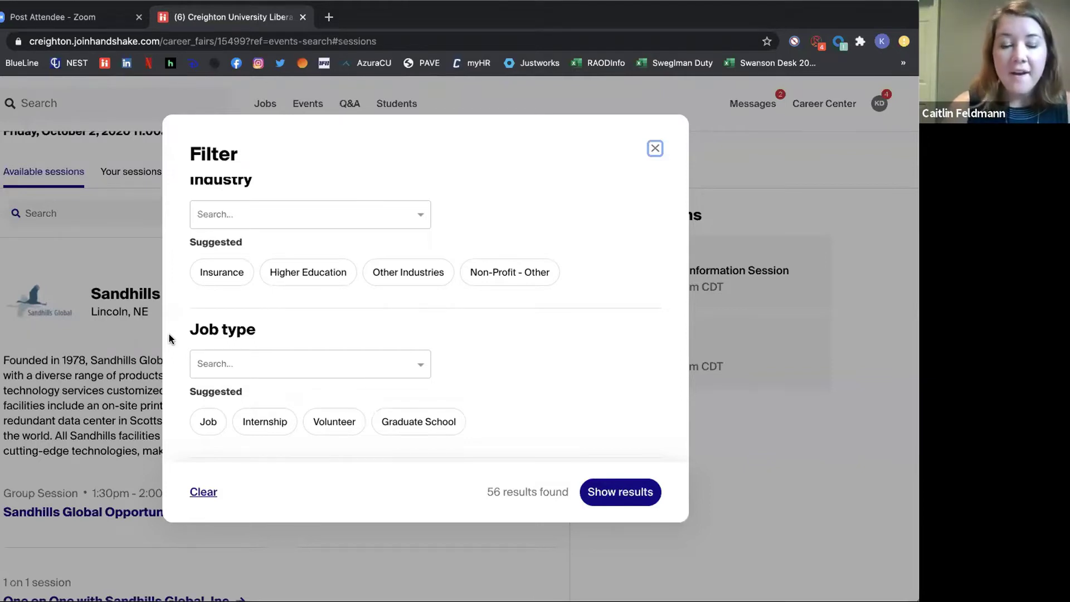
scroll(169, 334, down, 1)
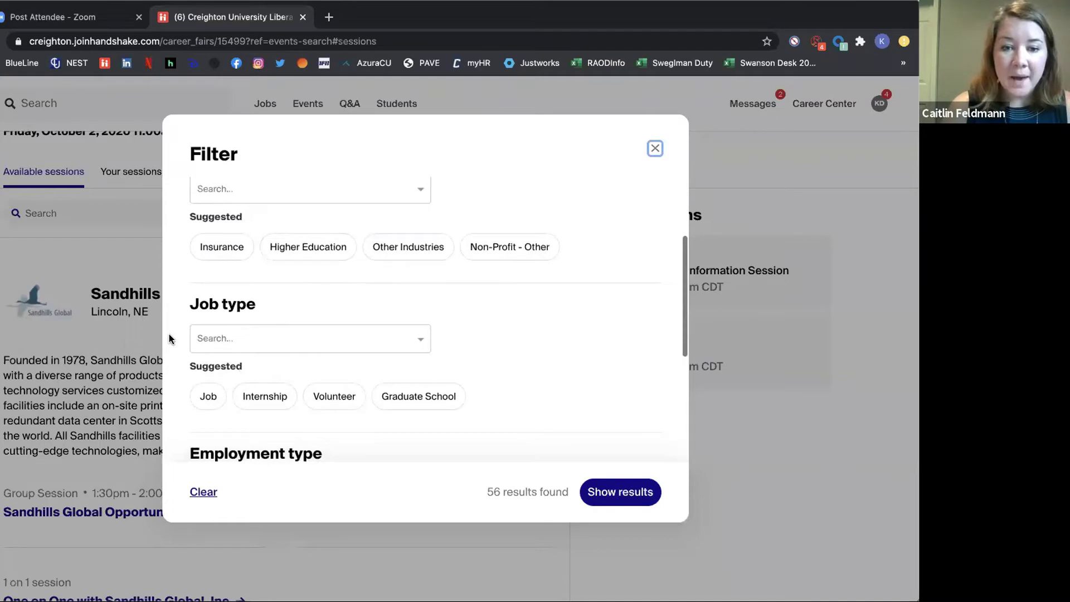
scroll(169, 333, down, 3)
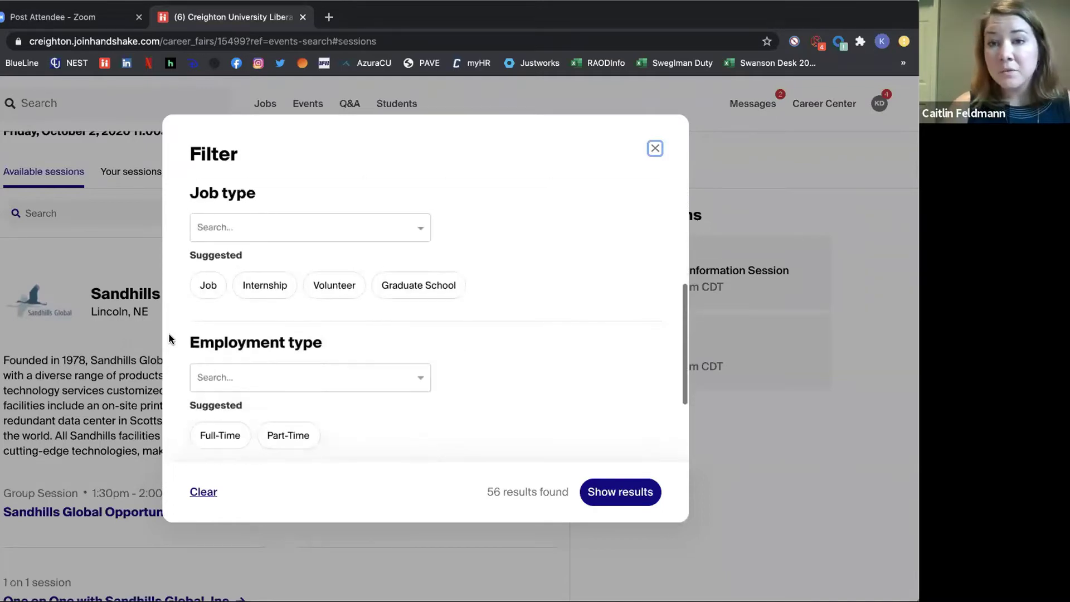
scroll(168, 334, down, 1)
scroll(169, 333, down, 1)
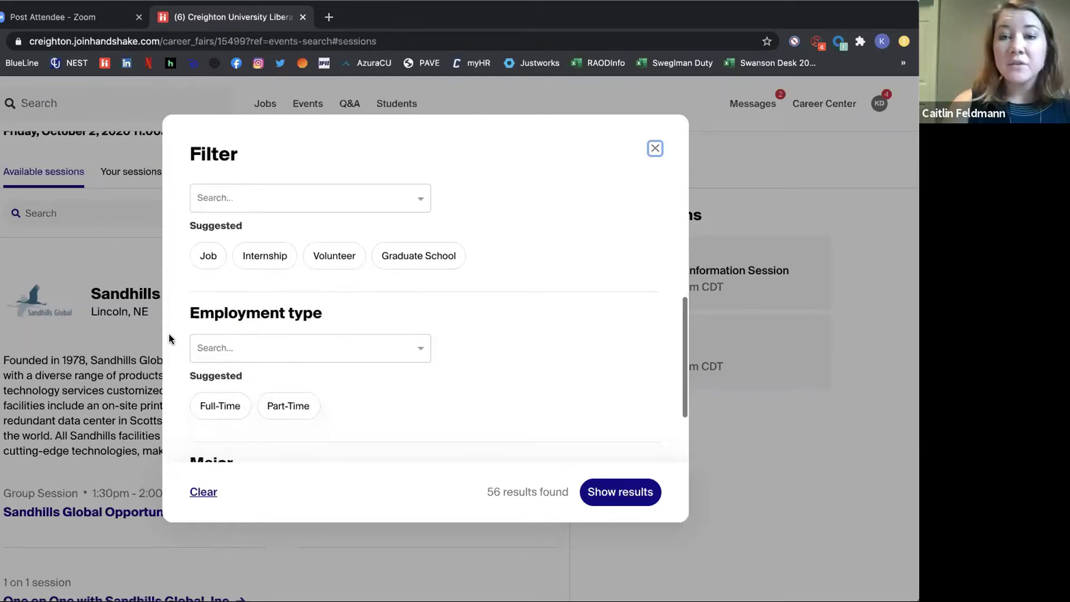
scroll(169, 333, down, 3)
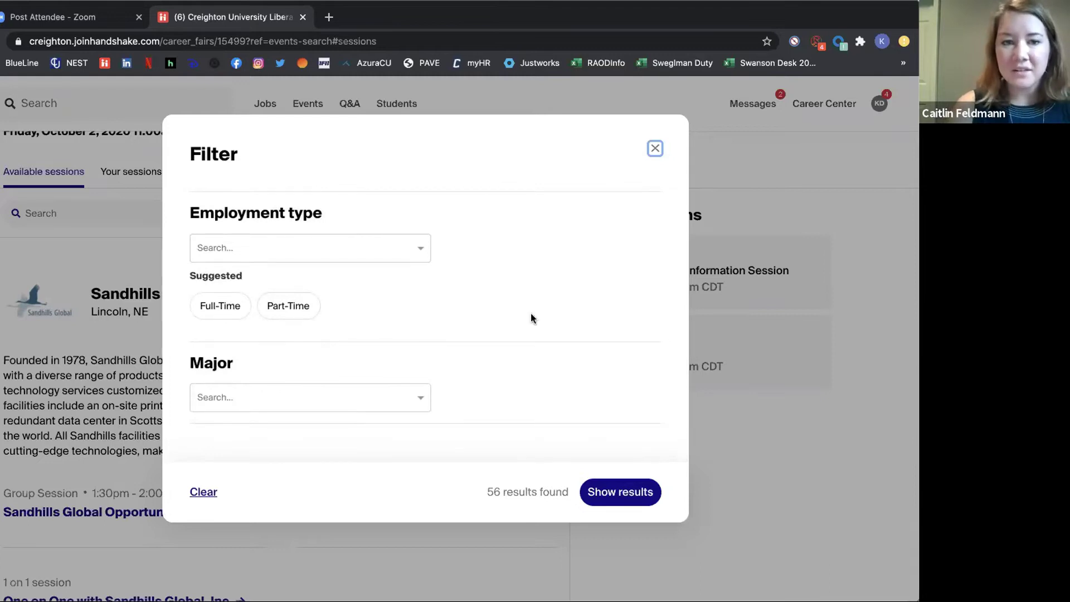
click(656, 149)
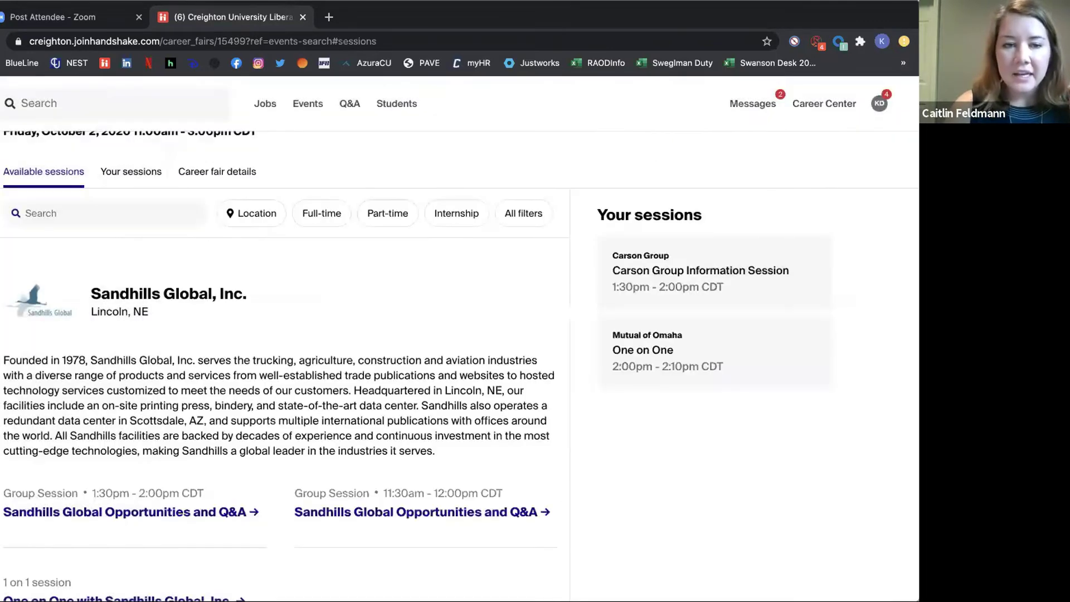
scroll(459, 366, up, 1)
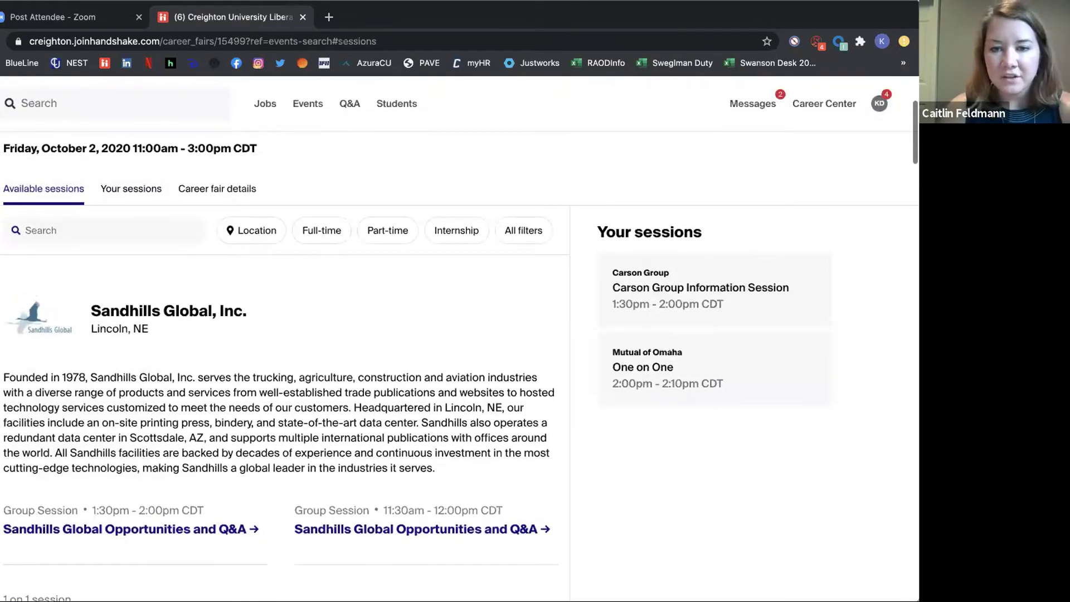
Review the registered Carson Group Information Session's reservation, employer description and hiring criteria, and close its details
scroll(459, 366, up, 1)
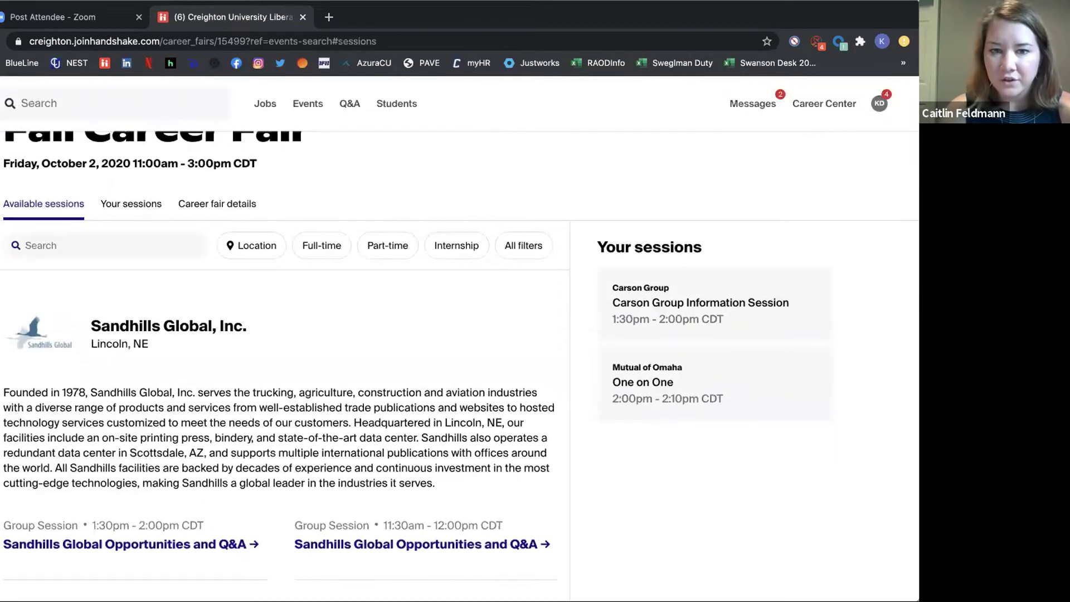
click(670, 304)
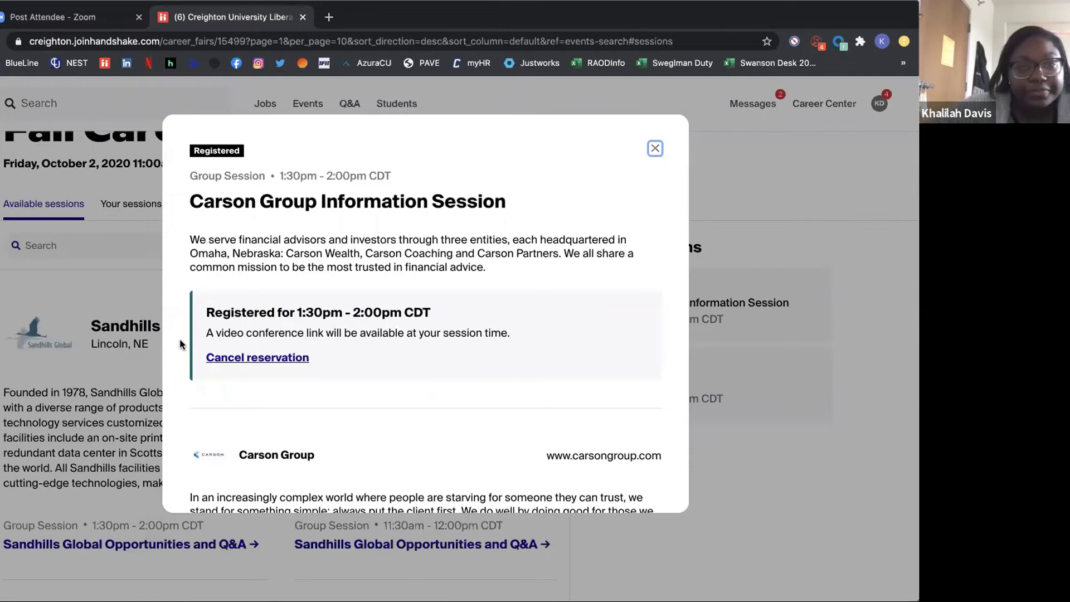
scroll(180, 339, down, 1)
scroll(176, 339, up, 1)
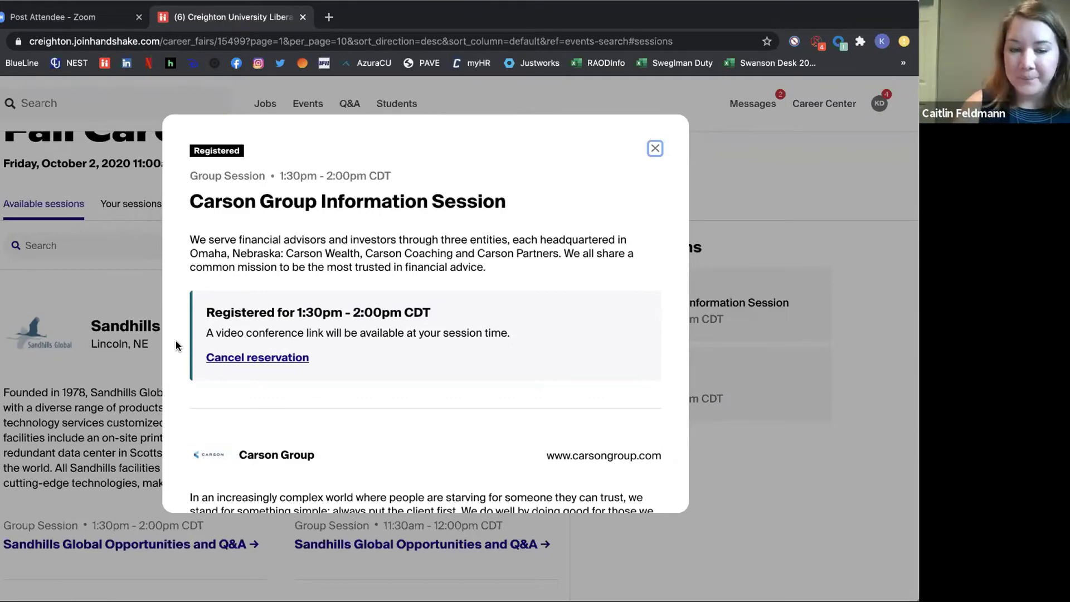
scroll(424, 335, down, 5)
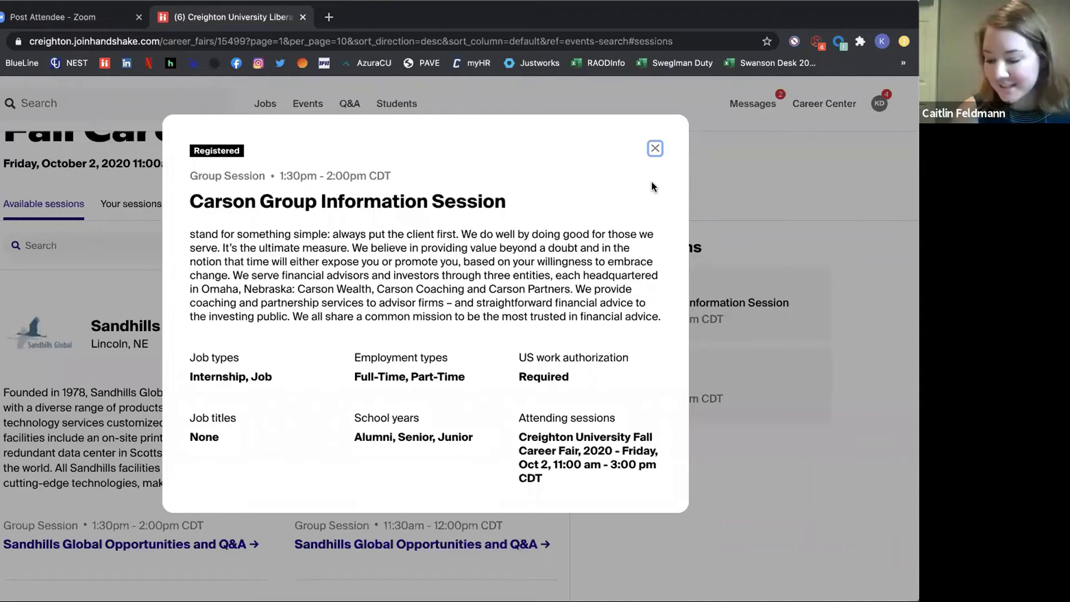
key(Escape)
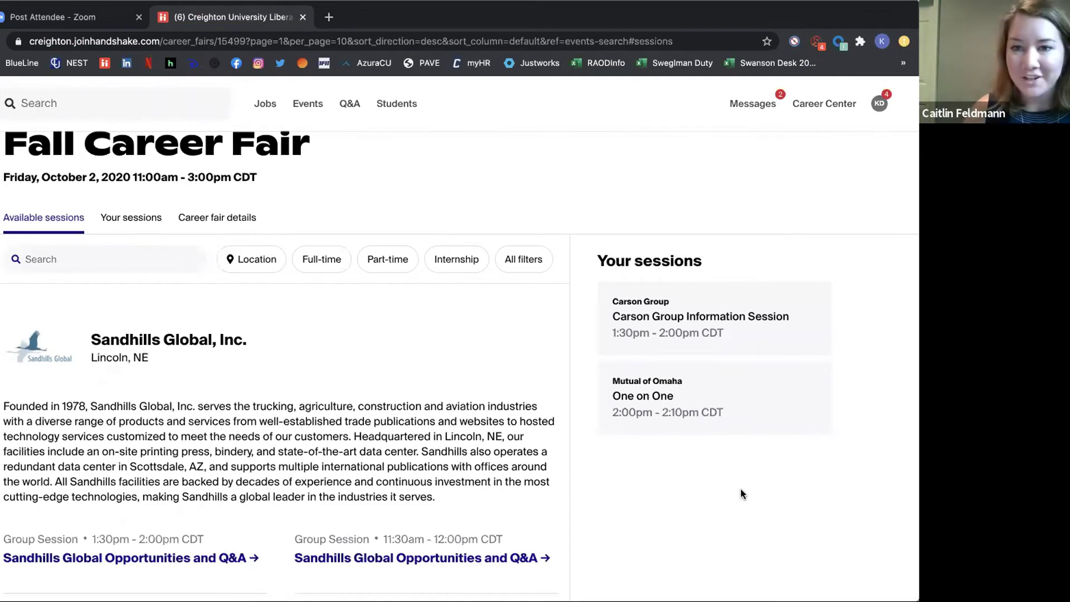
Open the career fair details, expand the attending employers to the full list, and examine the first employers' descriptions and requirements
scroll(740, 489, down, 1)
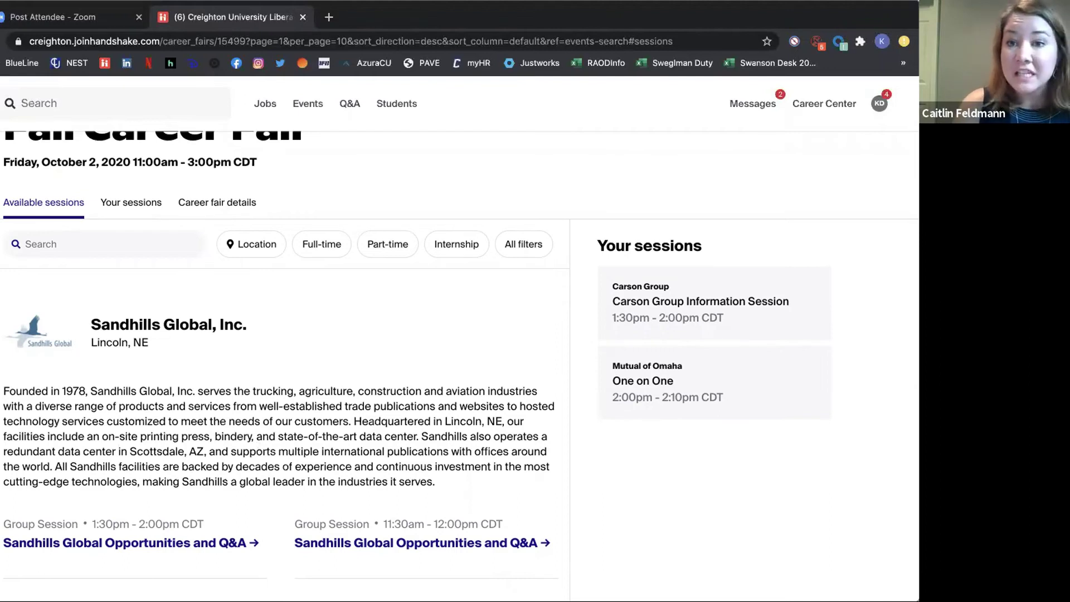
click(212, 204)
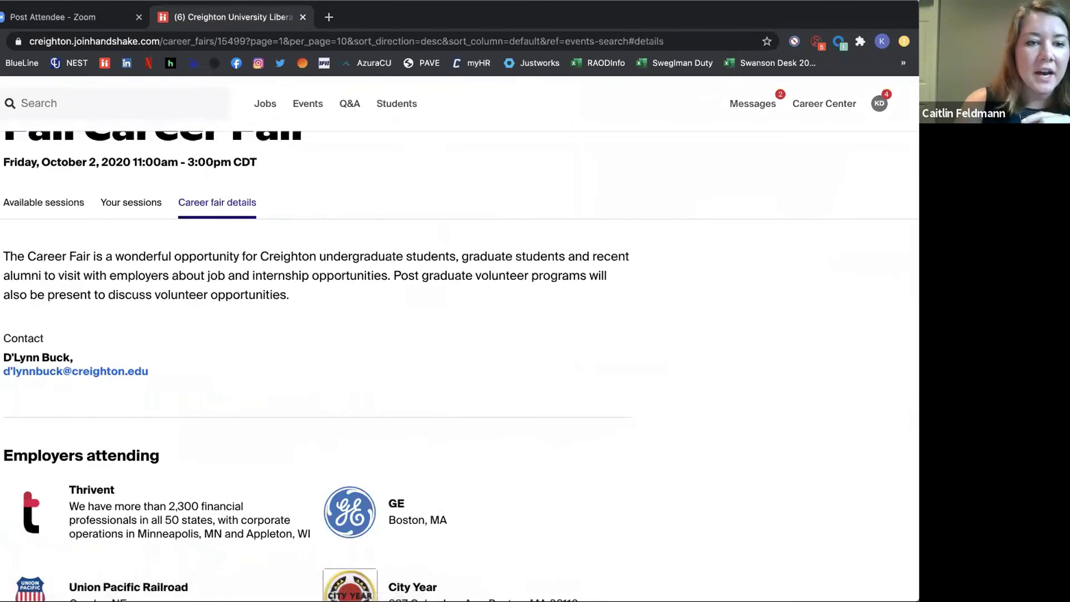
scroll(458, 366, down, 5)
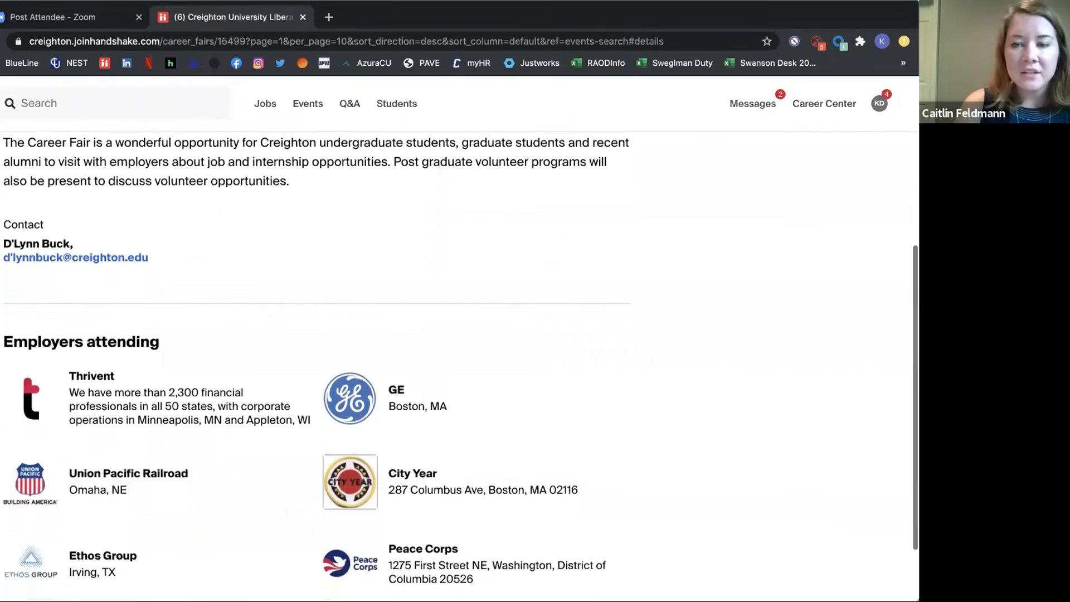
scroll(458, 366, down, 2)
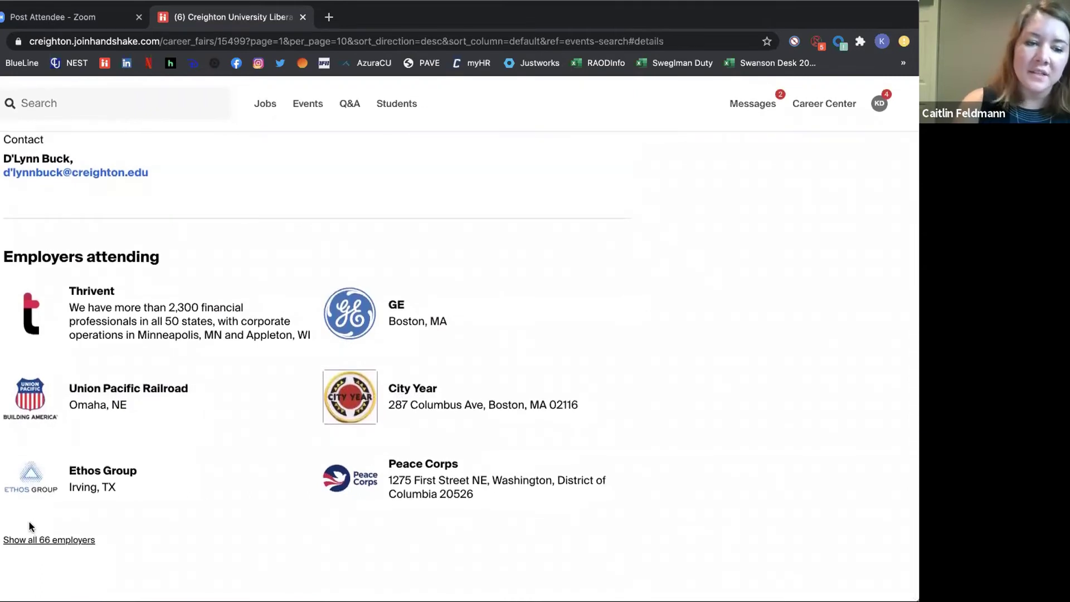
click(39, 540)
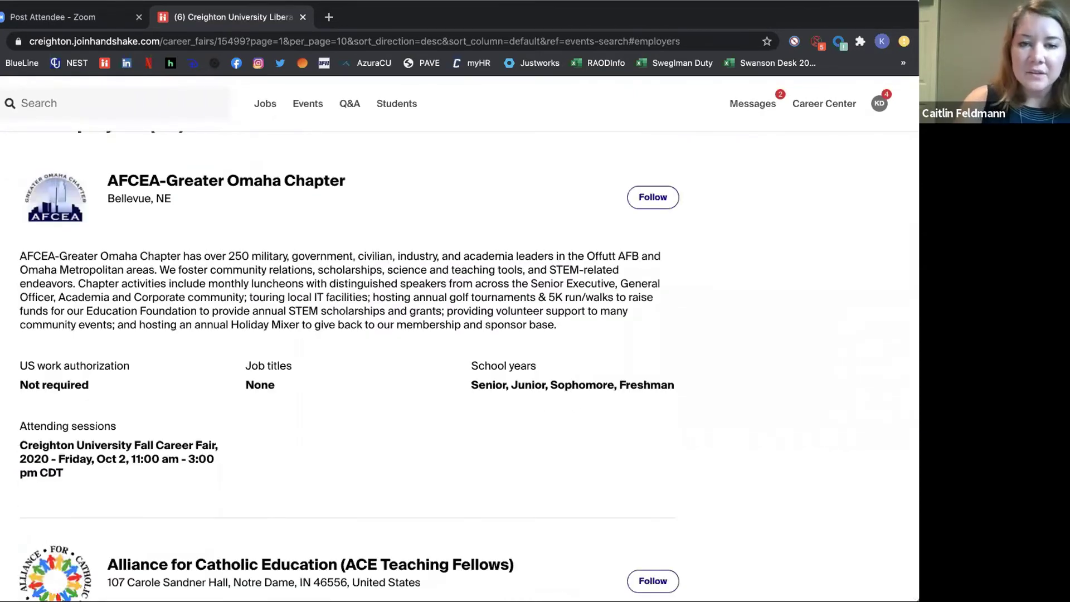
scroll(349, 366, up, 1)
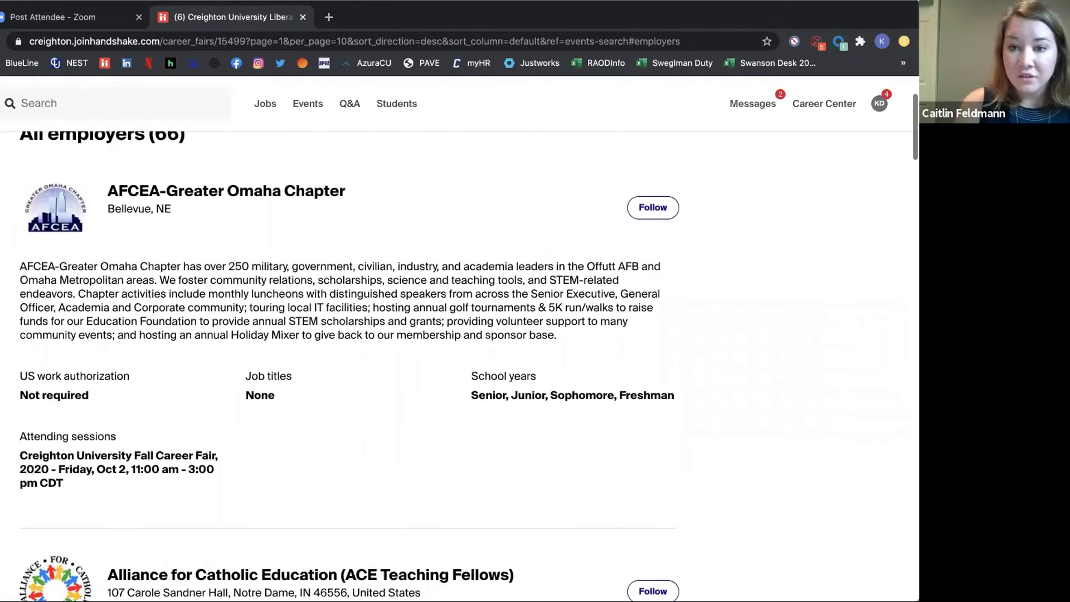
scroll(349, 366, down, 1)
scroll(350, 366, up, 1)
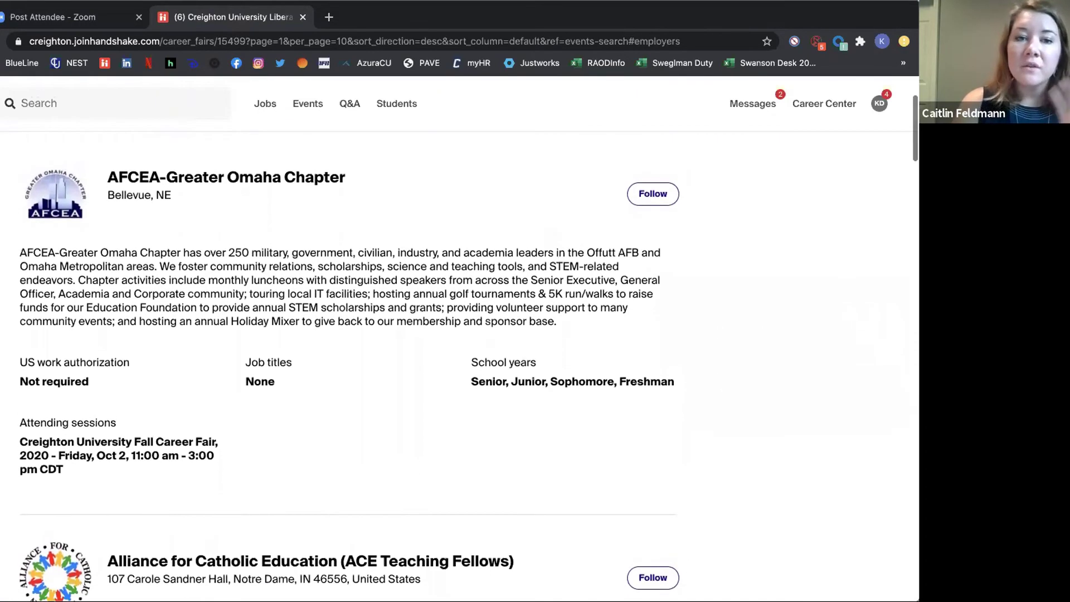
scroll(349, 366, down, 5)
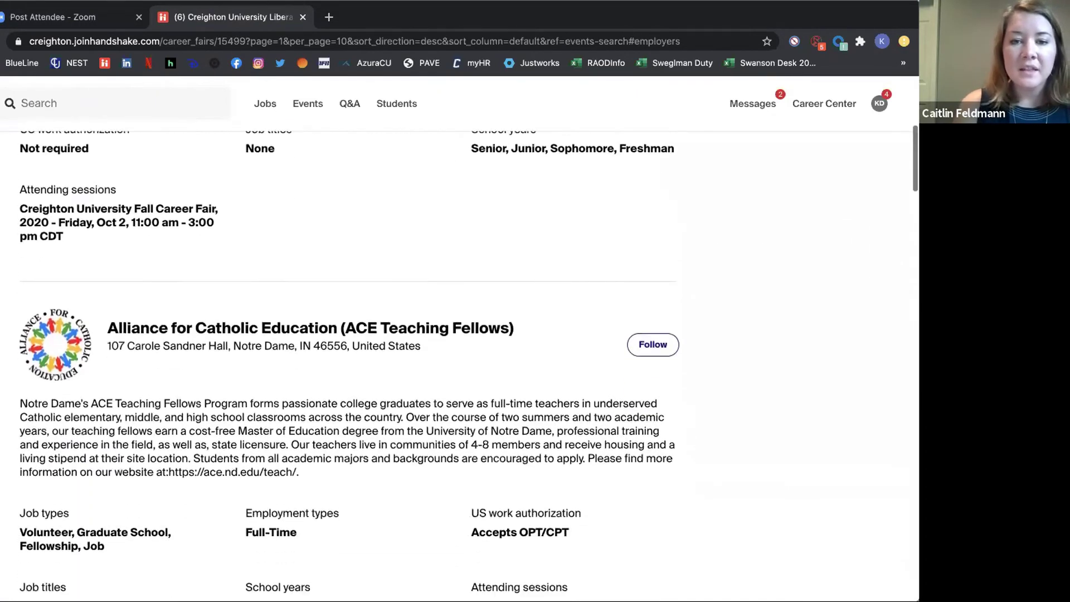
scroll(349, 366, up, 4)
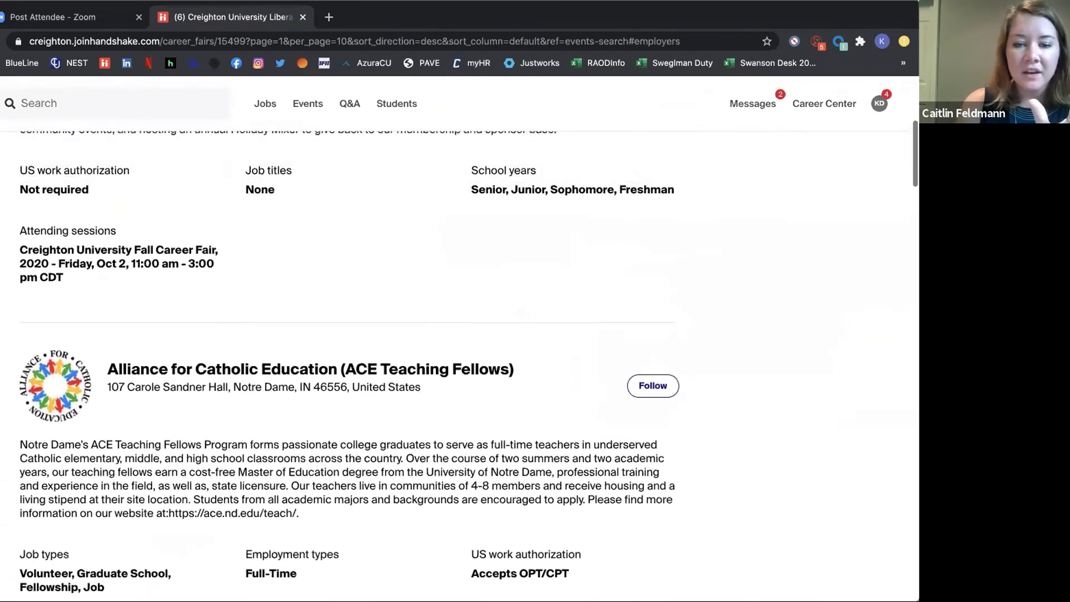
scroll(349, 364, up, 3)
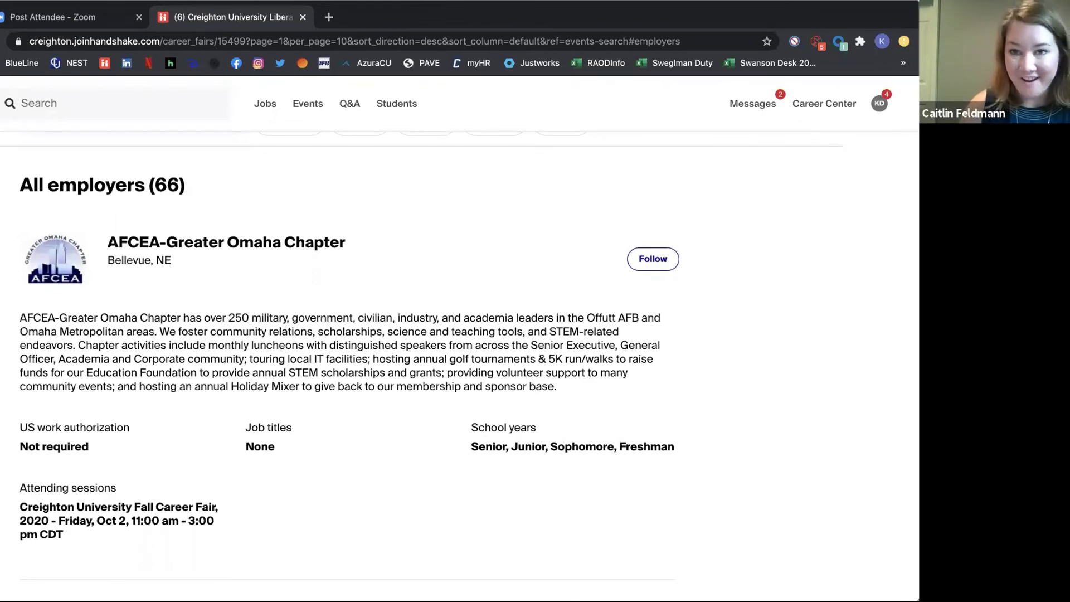
Open AFCEA-Greater Omaha Chapter's employer page and review its description, contact information, upcoming career fairs and jobs
click(56, 268)
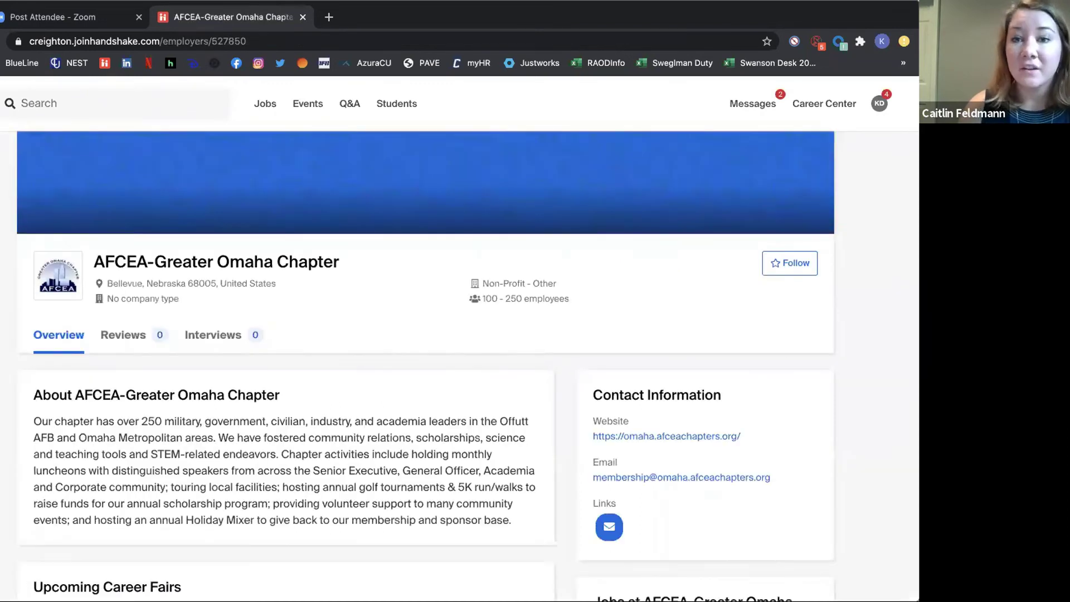
scroll(467, 362, down, 3)
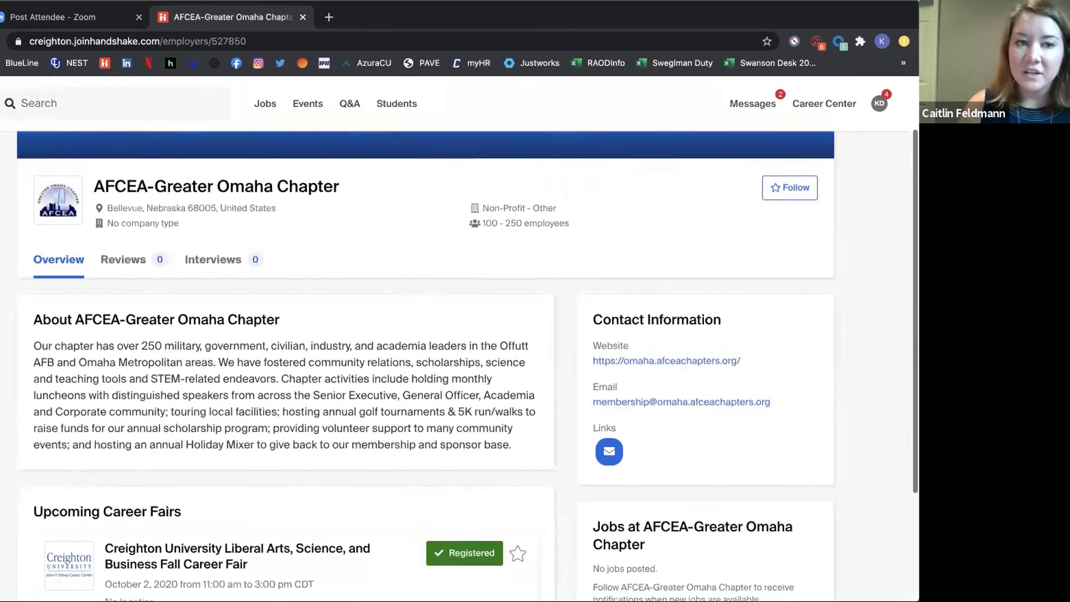
scroll(467, 345, down, 3)
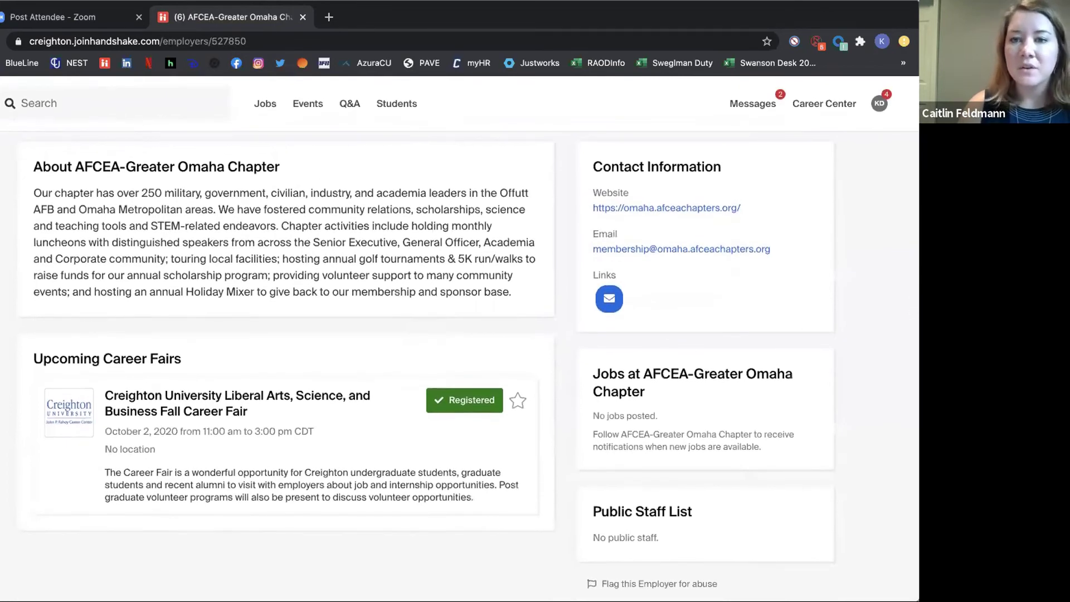
scroll(466, 345, up, 3)
scroll(467, 345, up, 2)
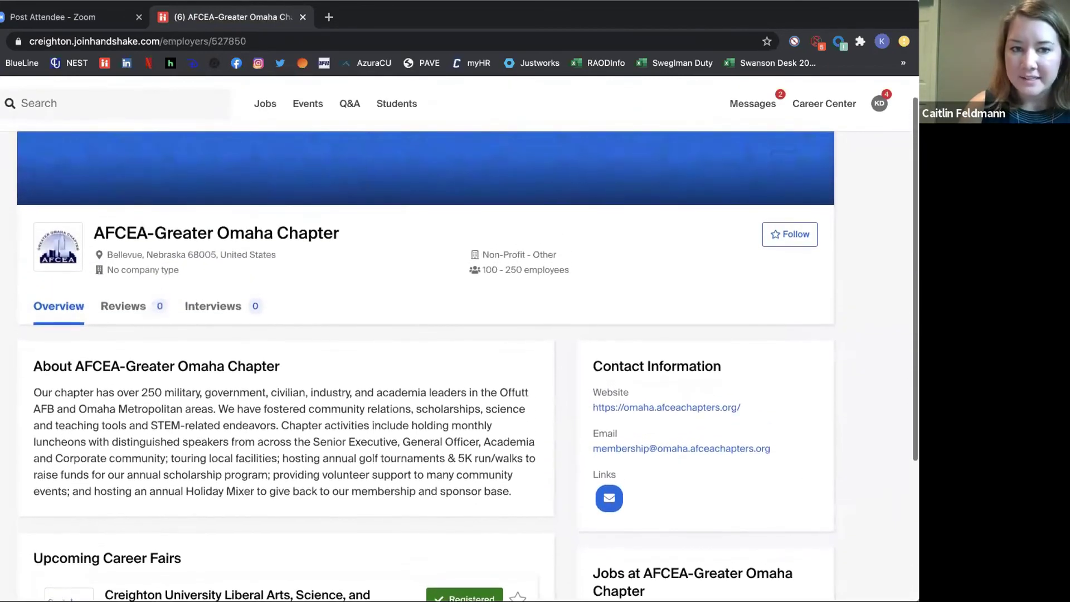
scroll(467, 345, up, 1)
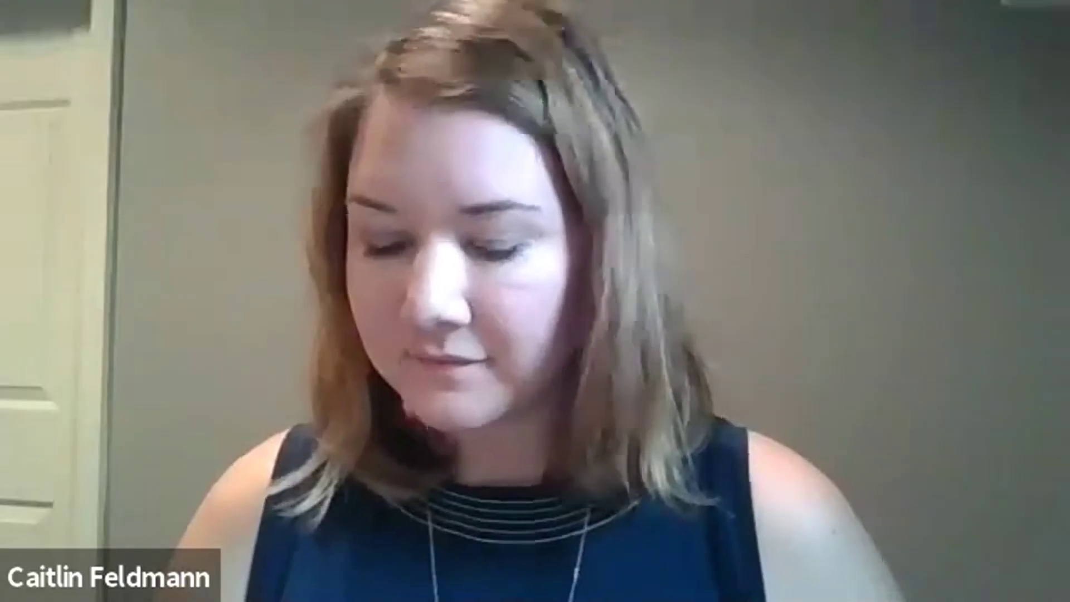